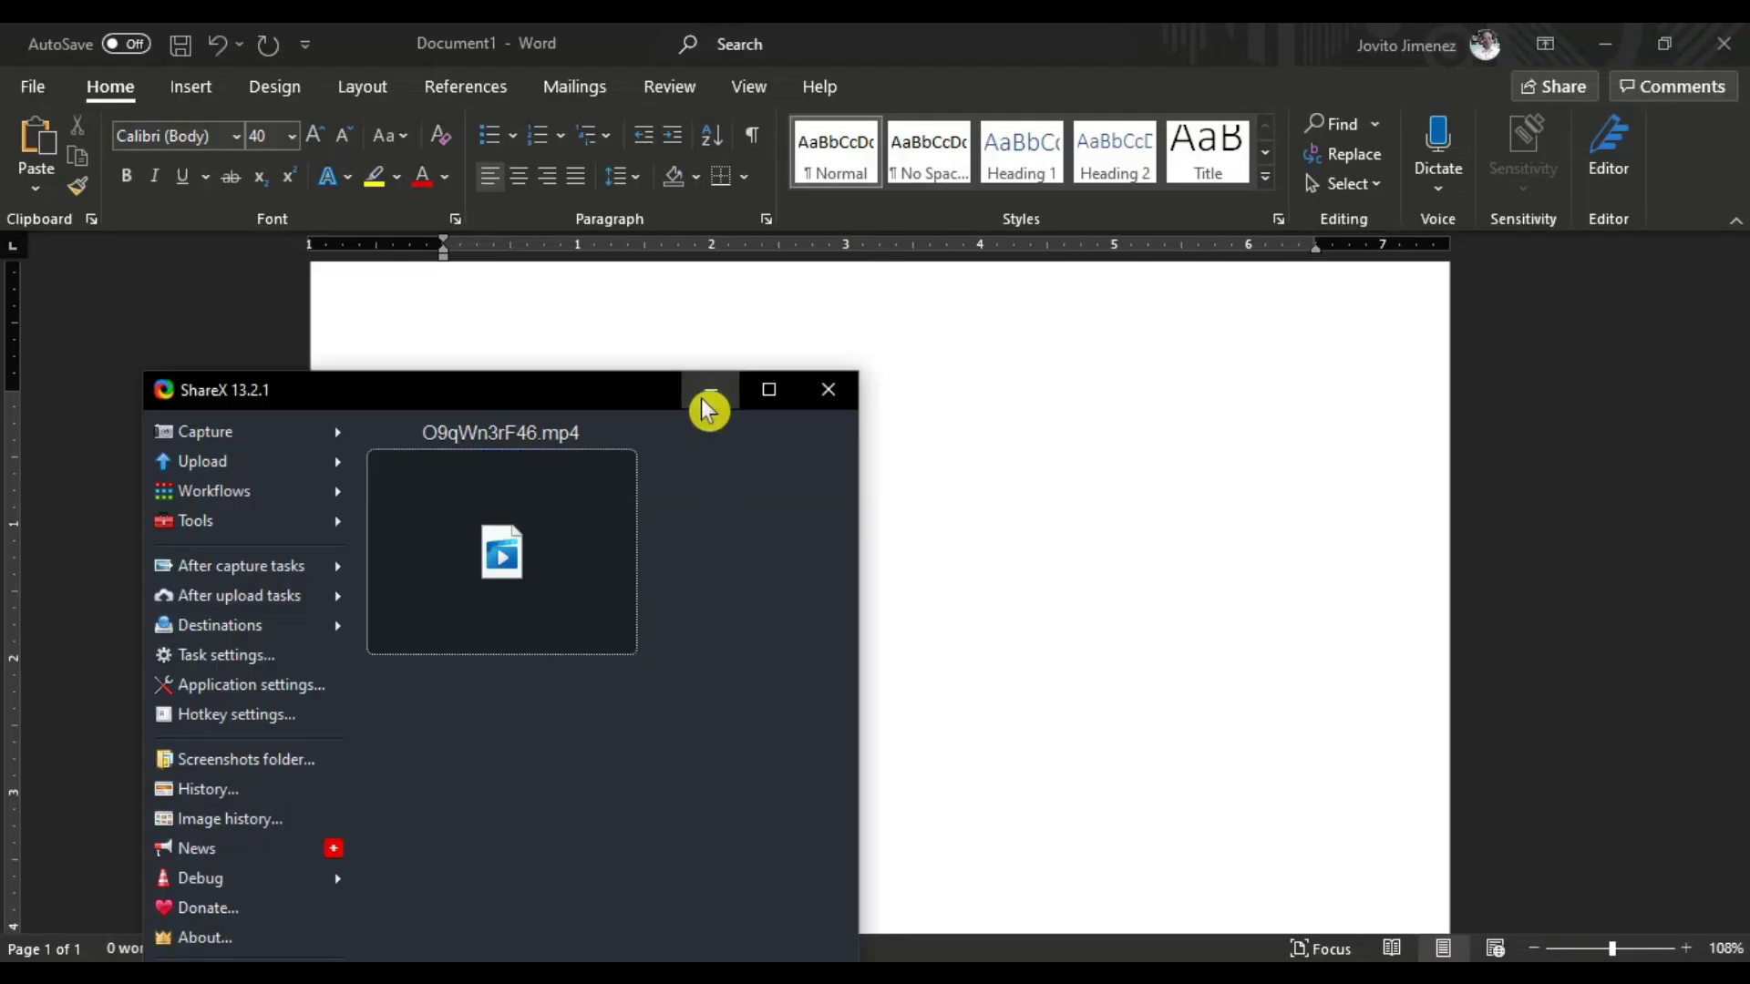
# Minimize the ShareX window and start Dictate in the blank Word document
pyautogui.click(707, 402)
pyautogui.click(1440, 142)
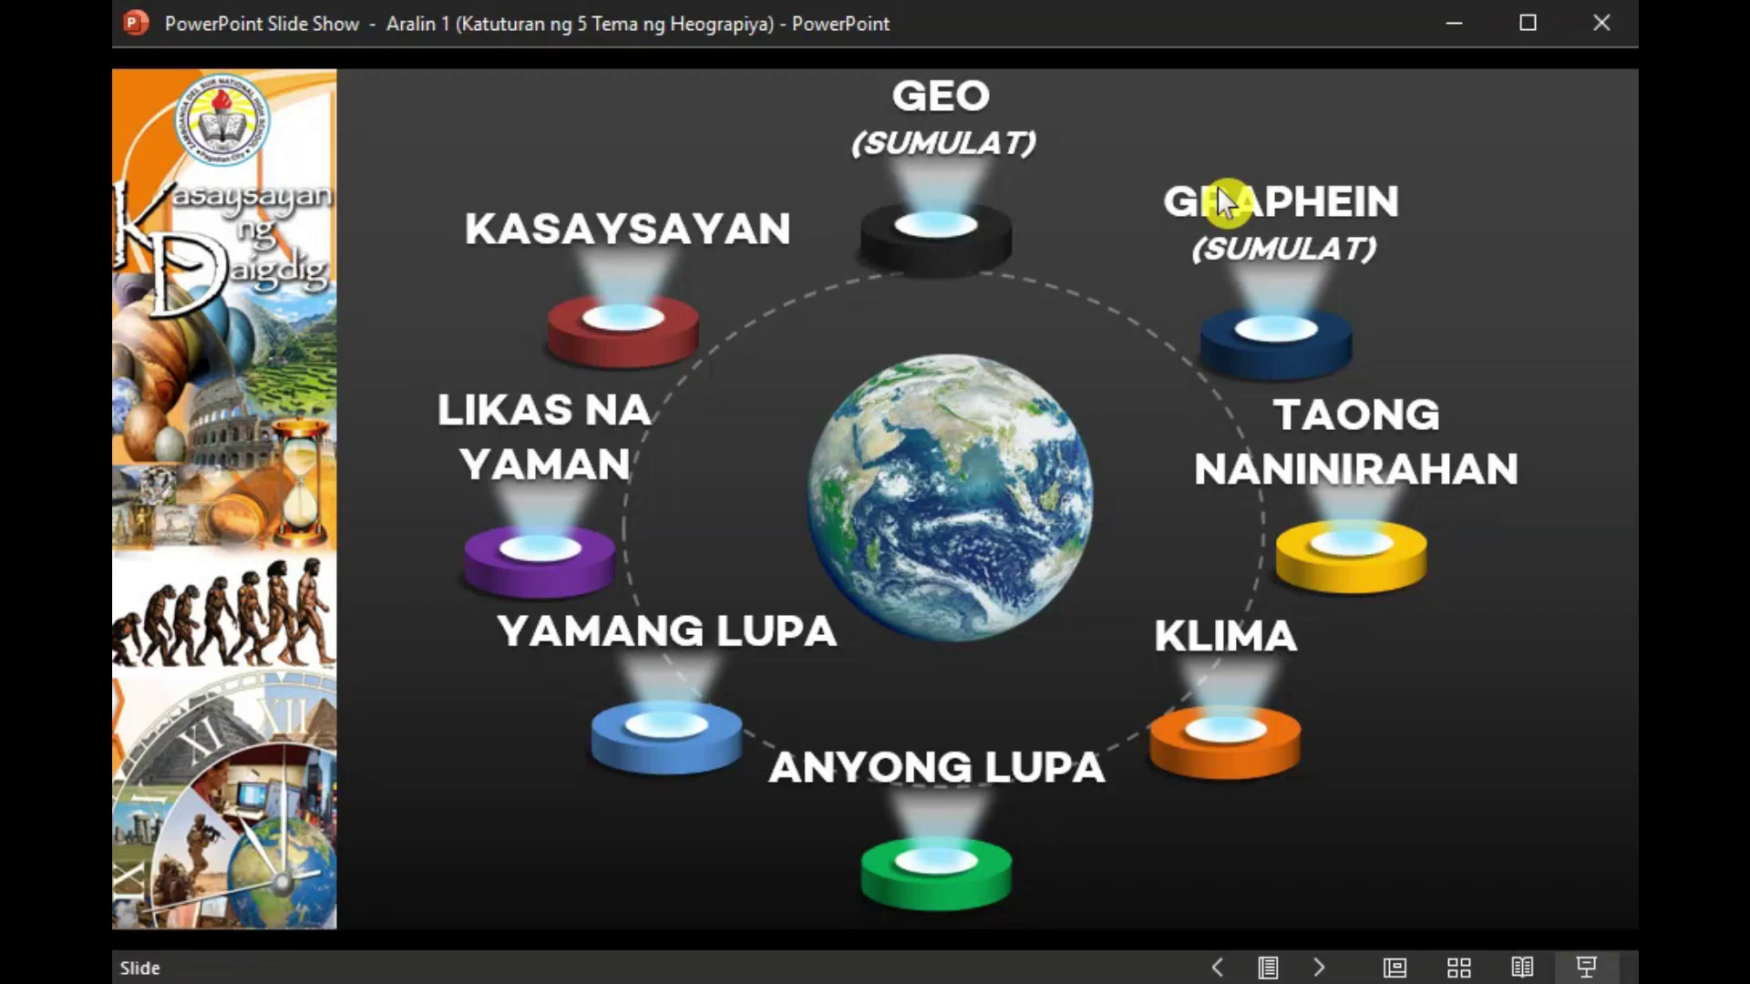
# In the PowerPoint slide show, advance three times to rotate the ring of labels around the globe
pyautogui.click(1219, 189)
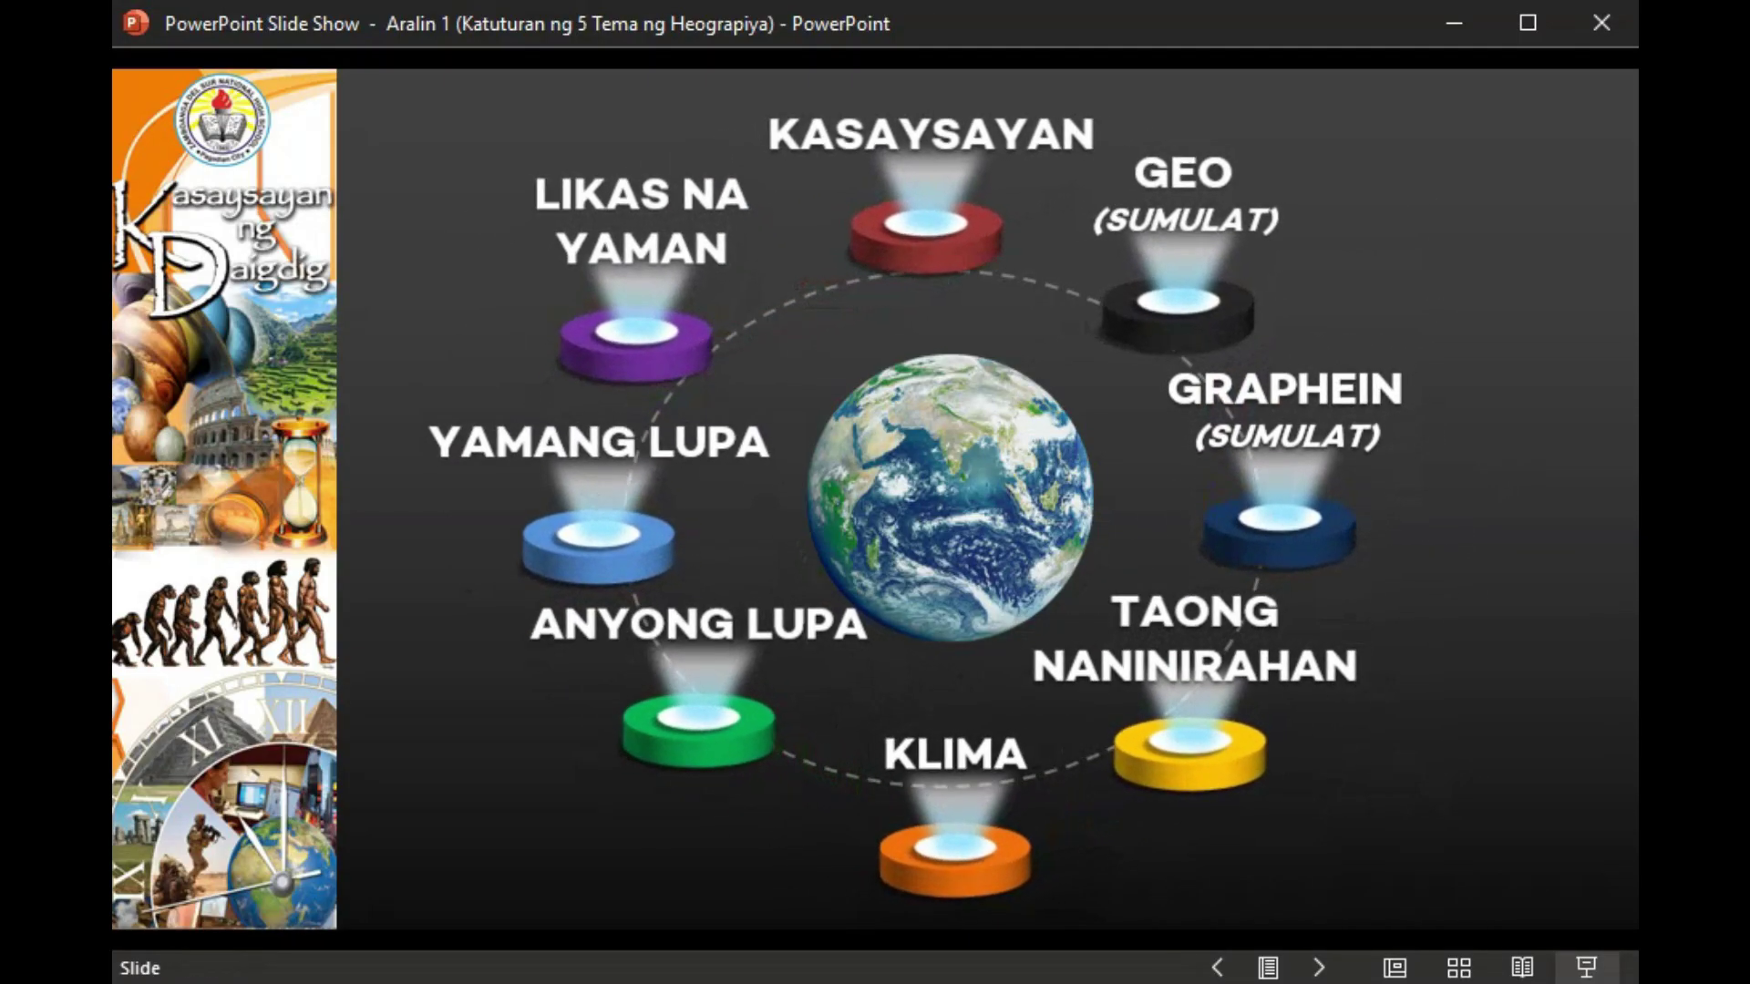
pyautogui.press('Right')
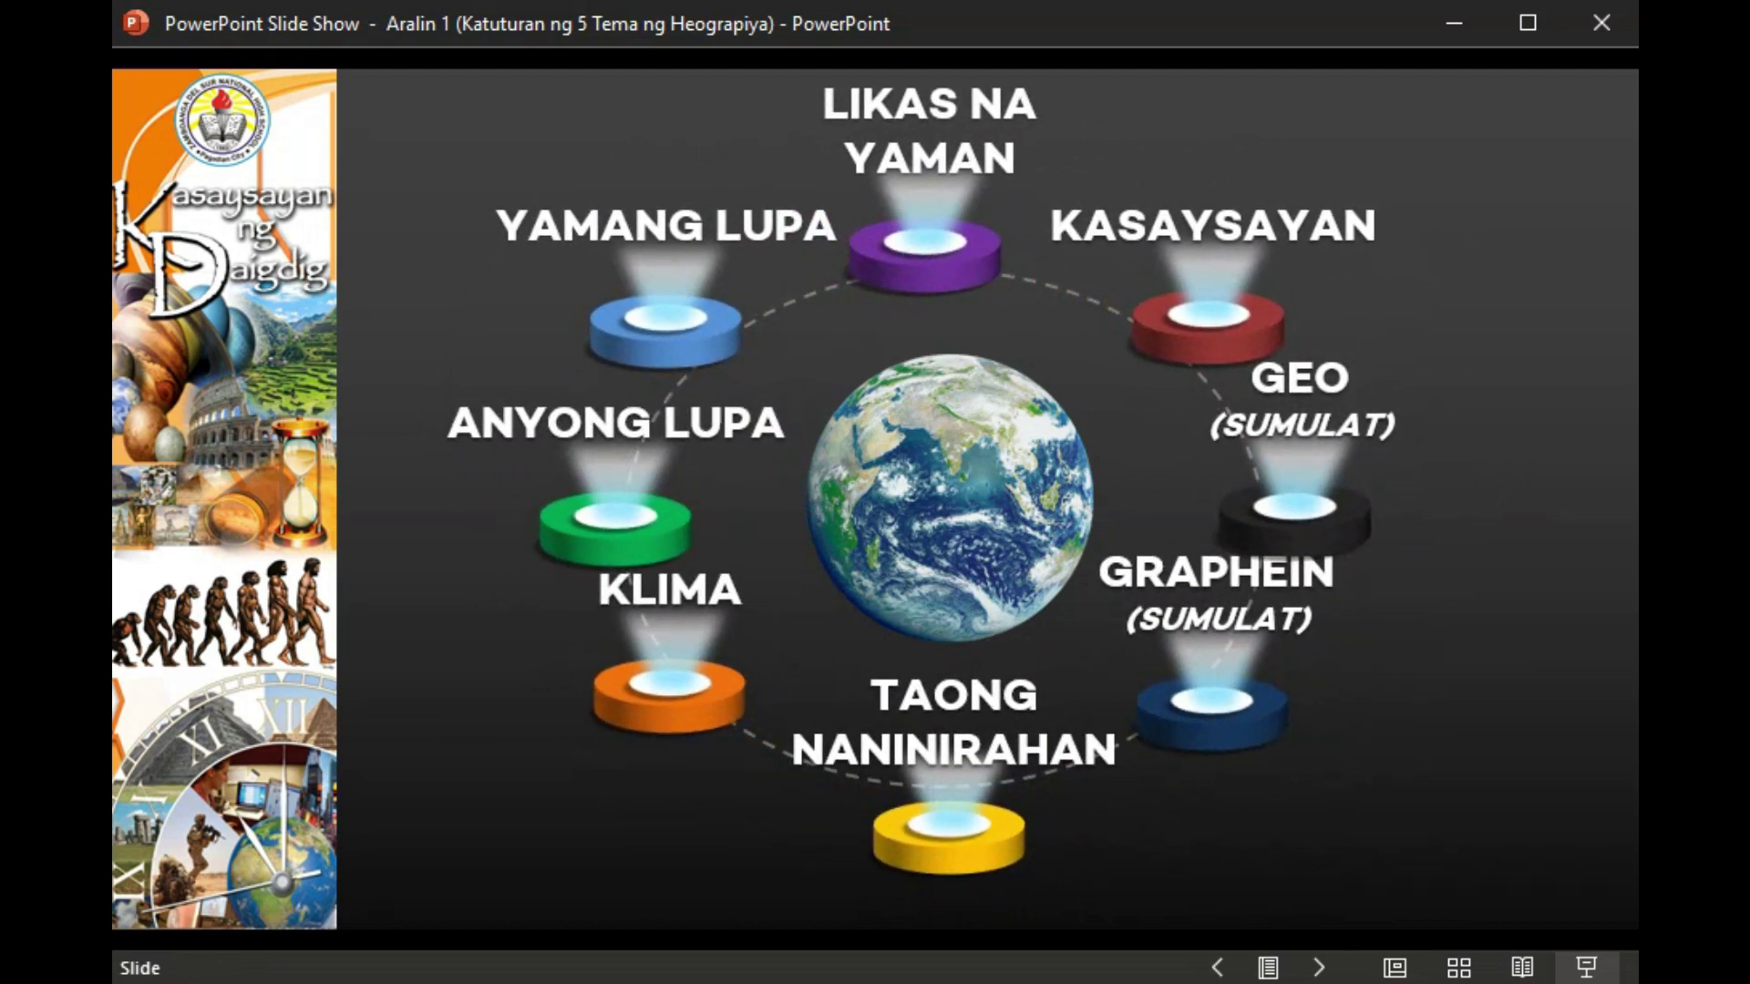
pyautogui.press('Right')
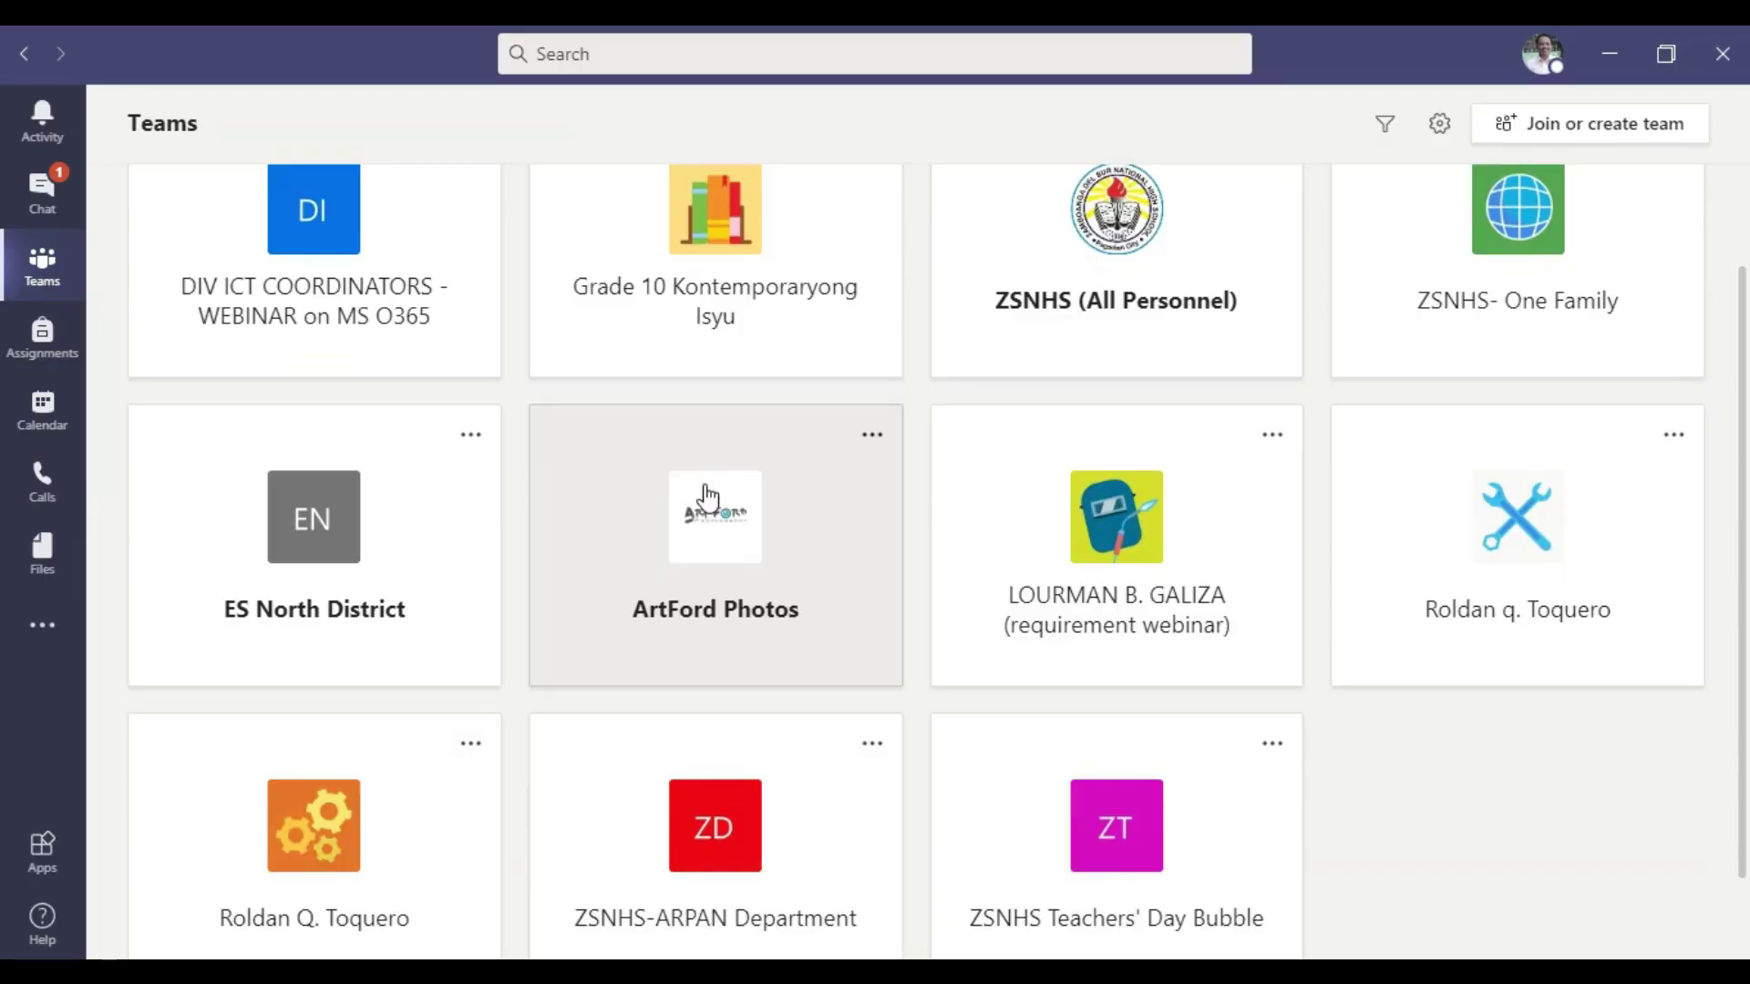
# Switch to Microsoft Teams, look through the whole activity feed and open the ZSNHS (All Personnel) team
pyautogui.scroll(2, 710, 496)
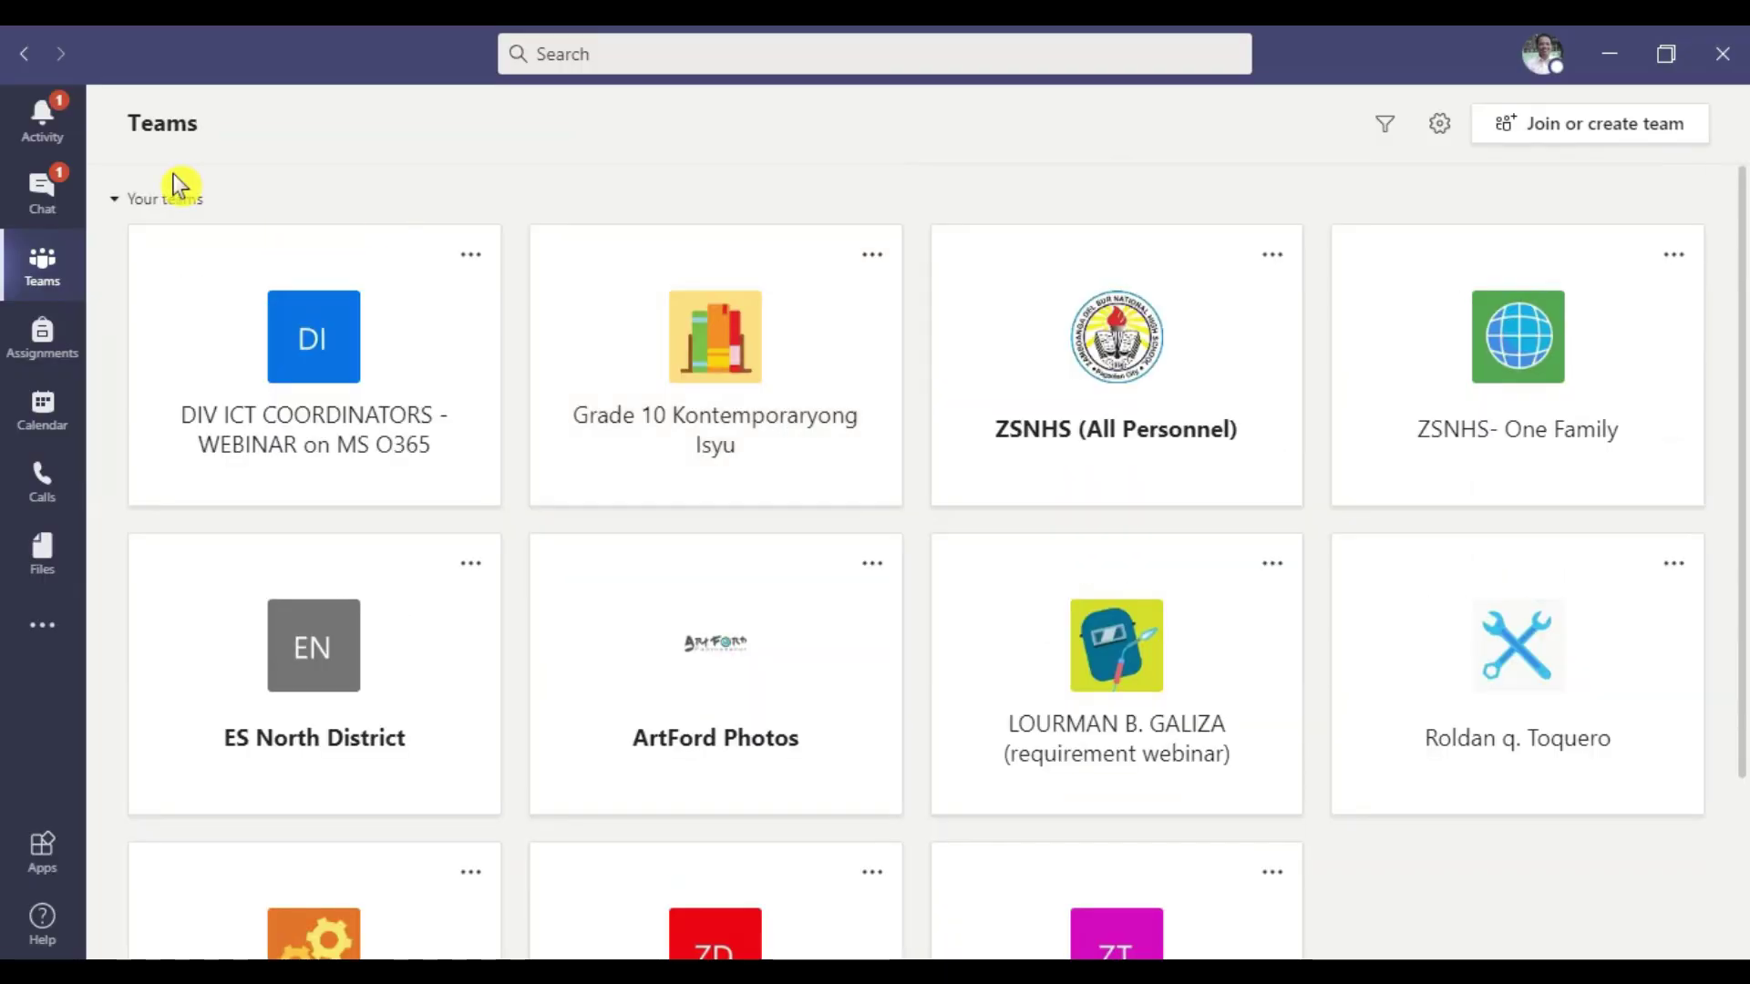
pyautogui.click(46, 137)
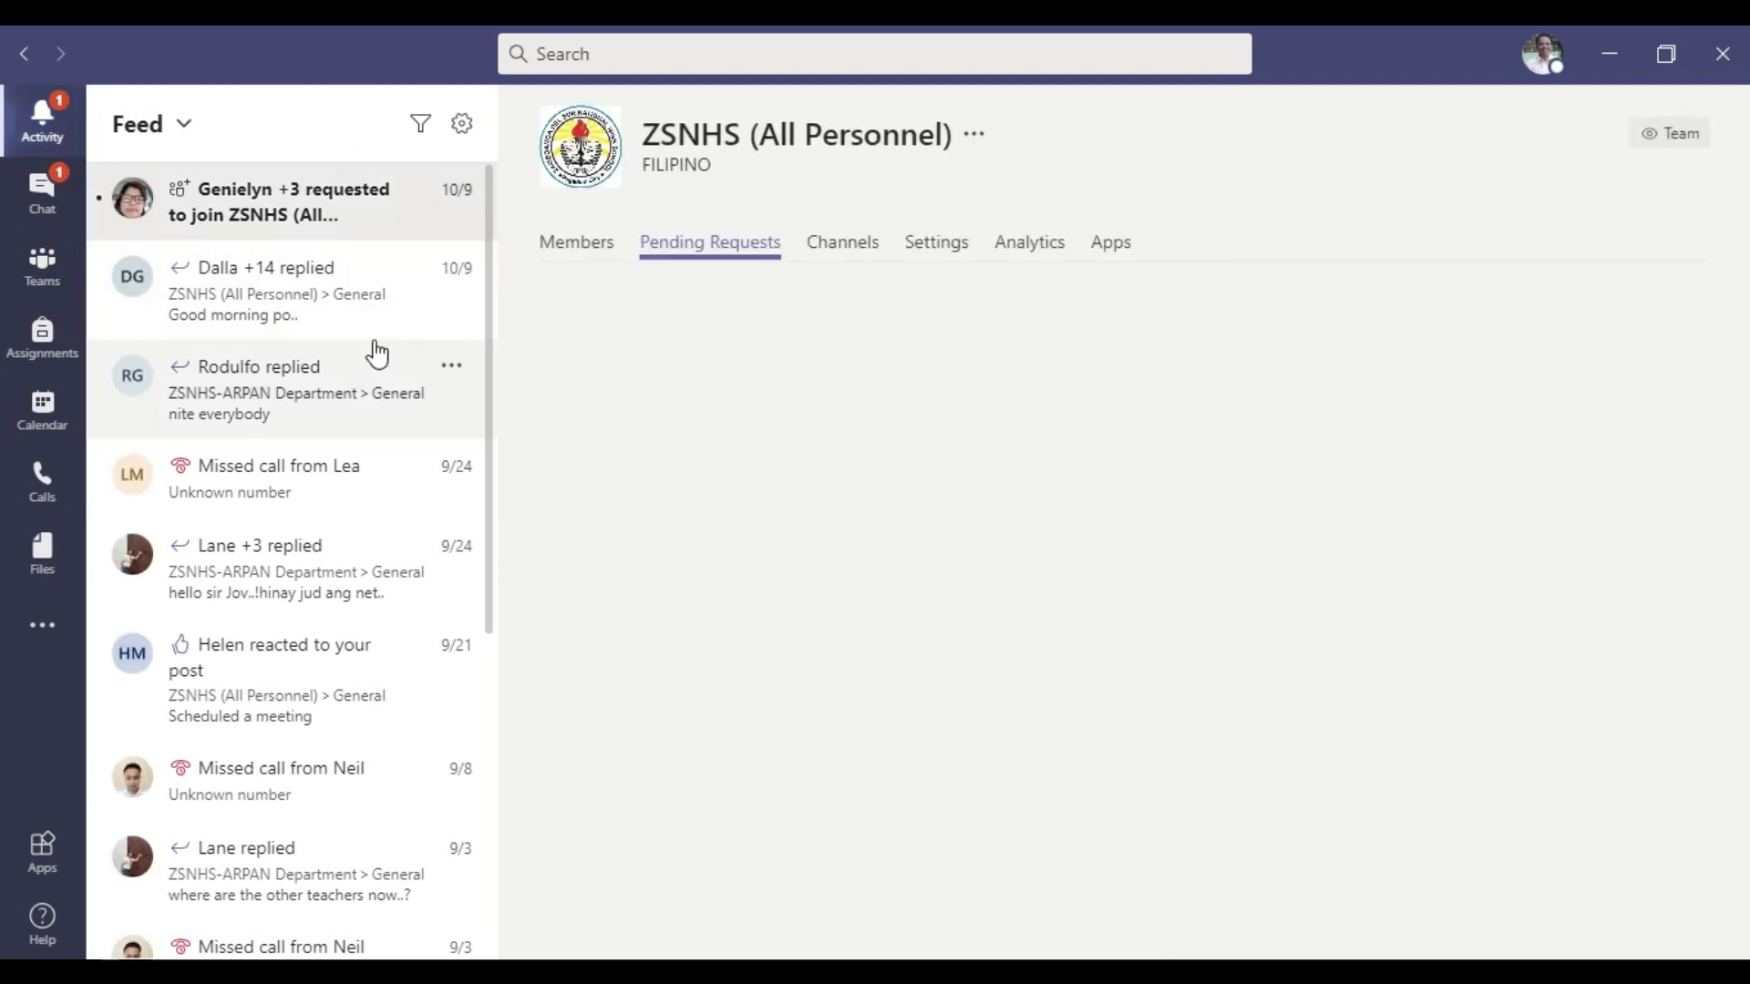
pyautogui.moveTo(501, 352); pyautogui.dragTo(500, 695)
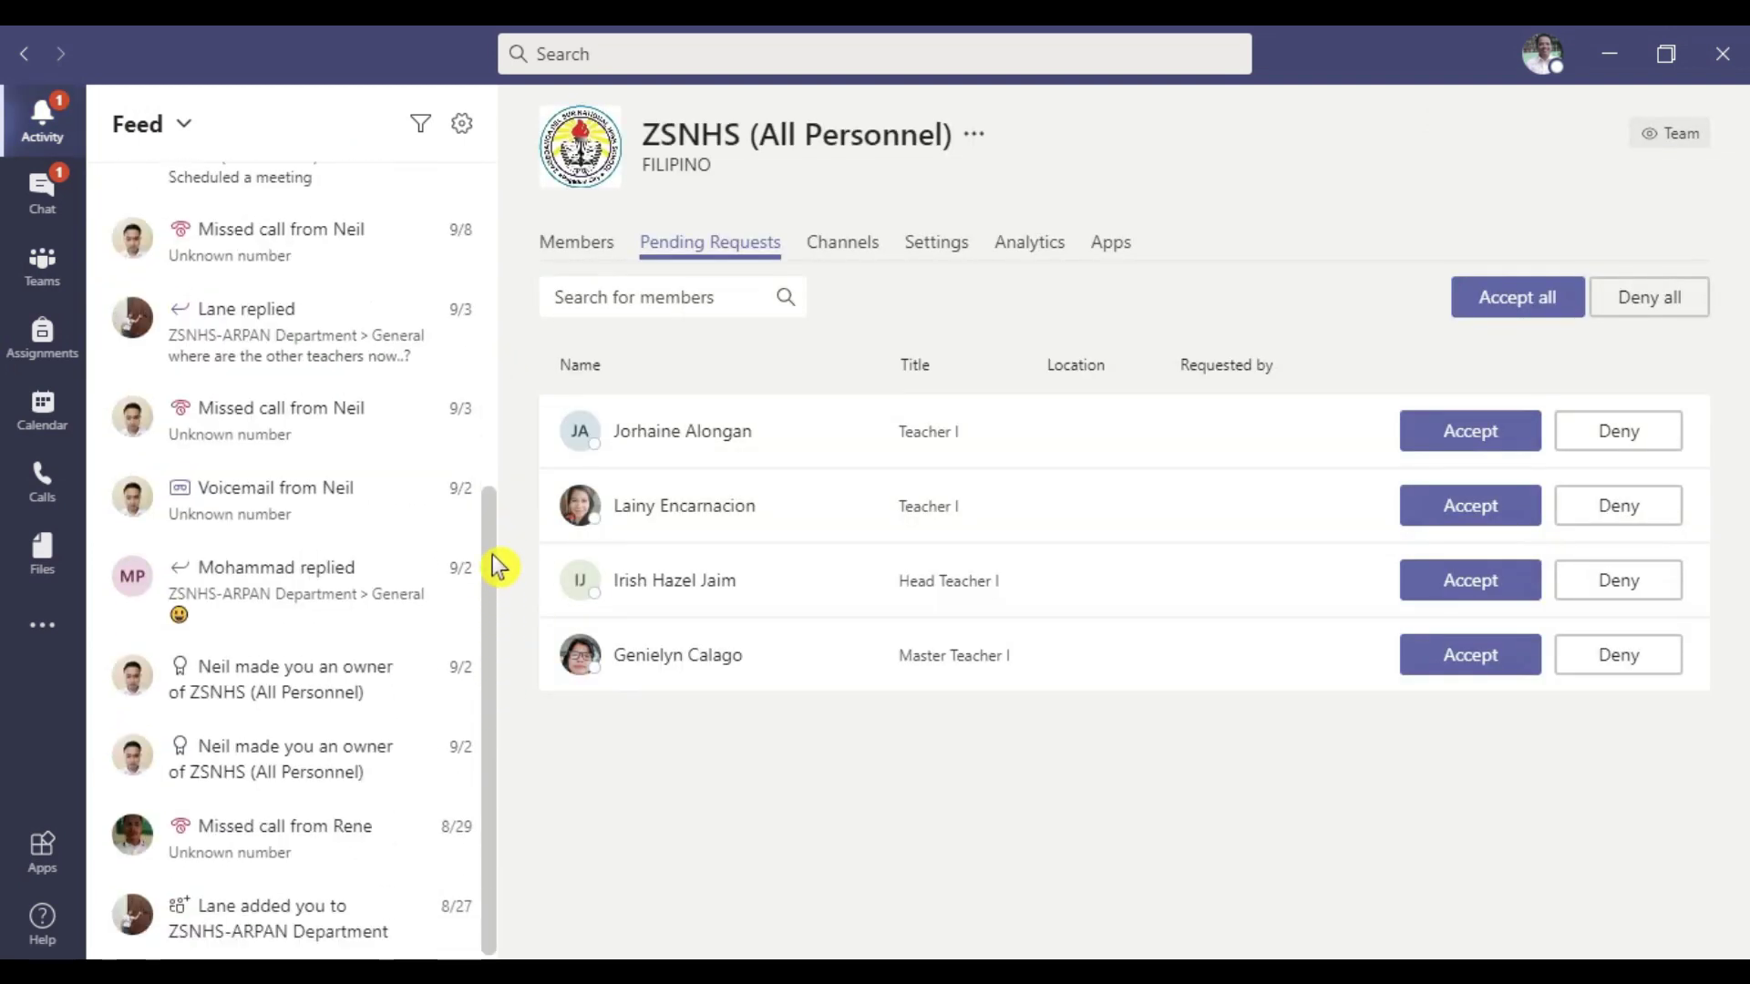
pyautogui.moveTo(497, 566); pyautogui.dragTo(508, 203)
pyautogui.click(42, 264)
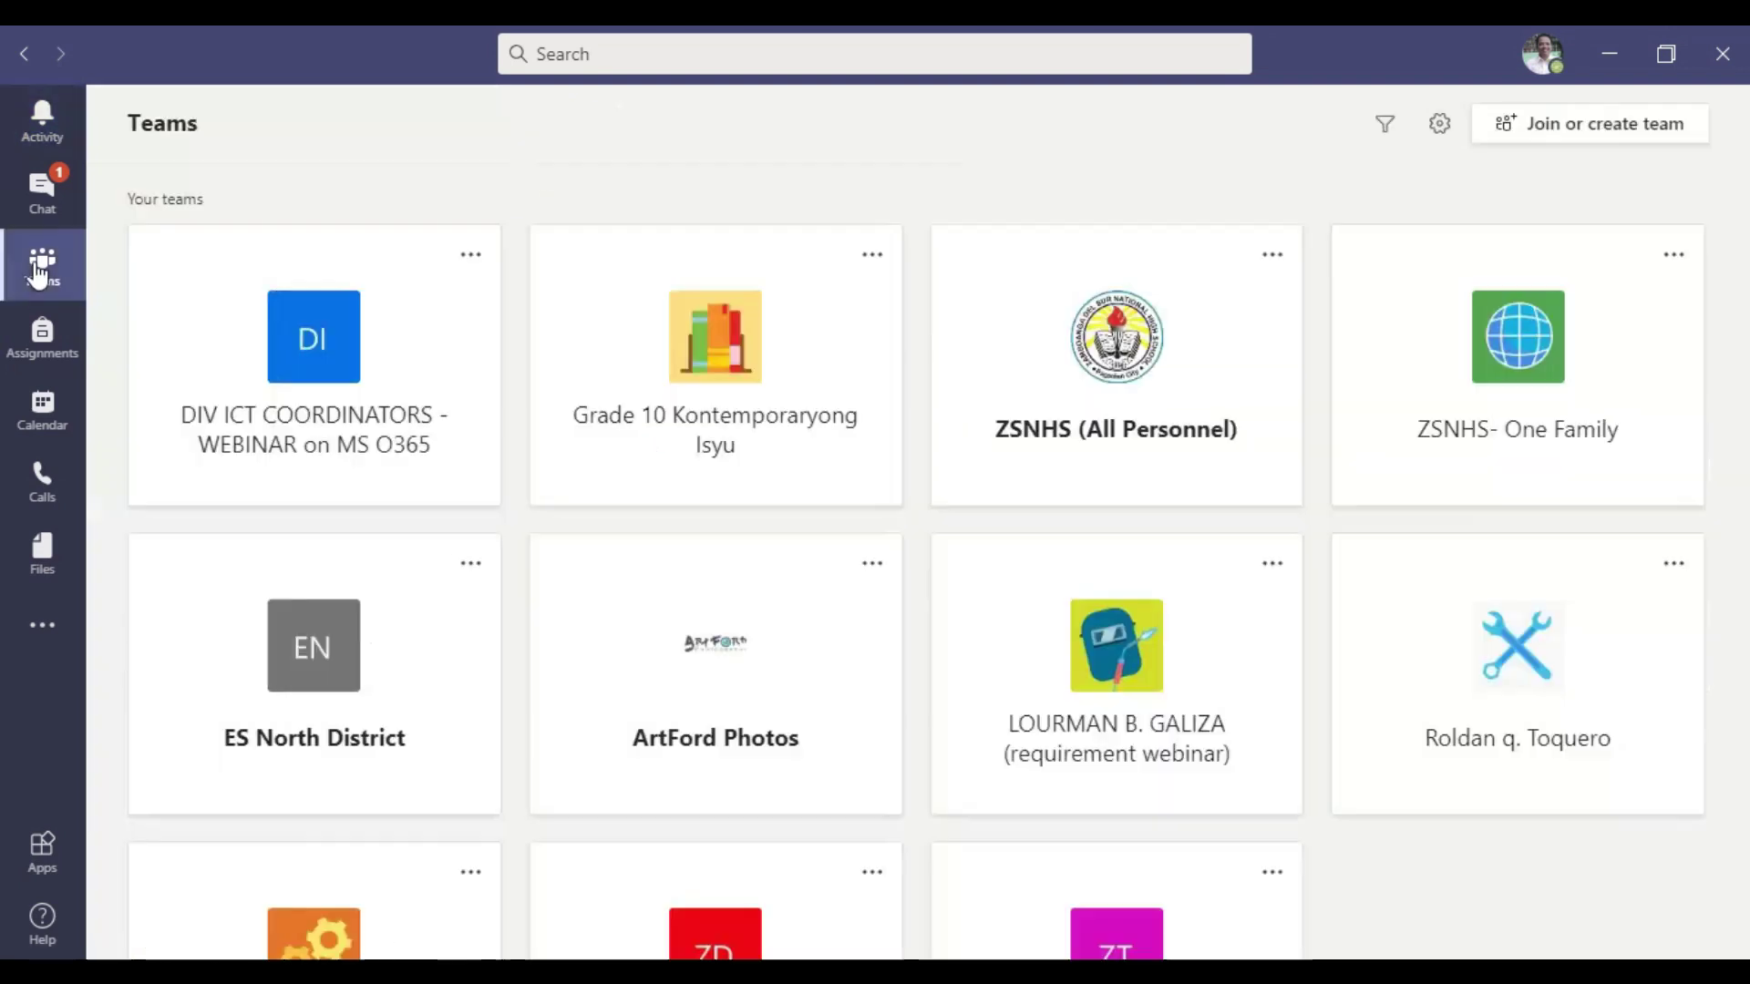
pyautogui.click(1093, 433)
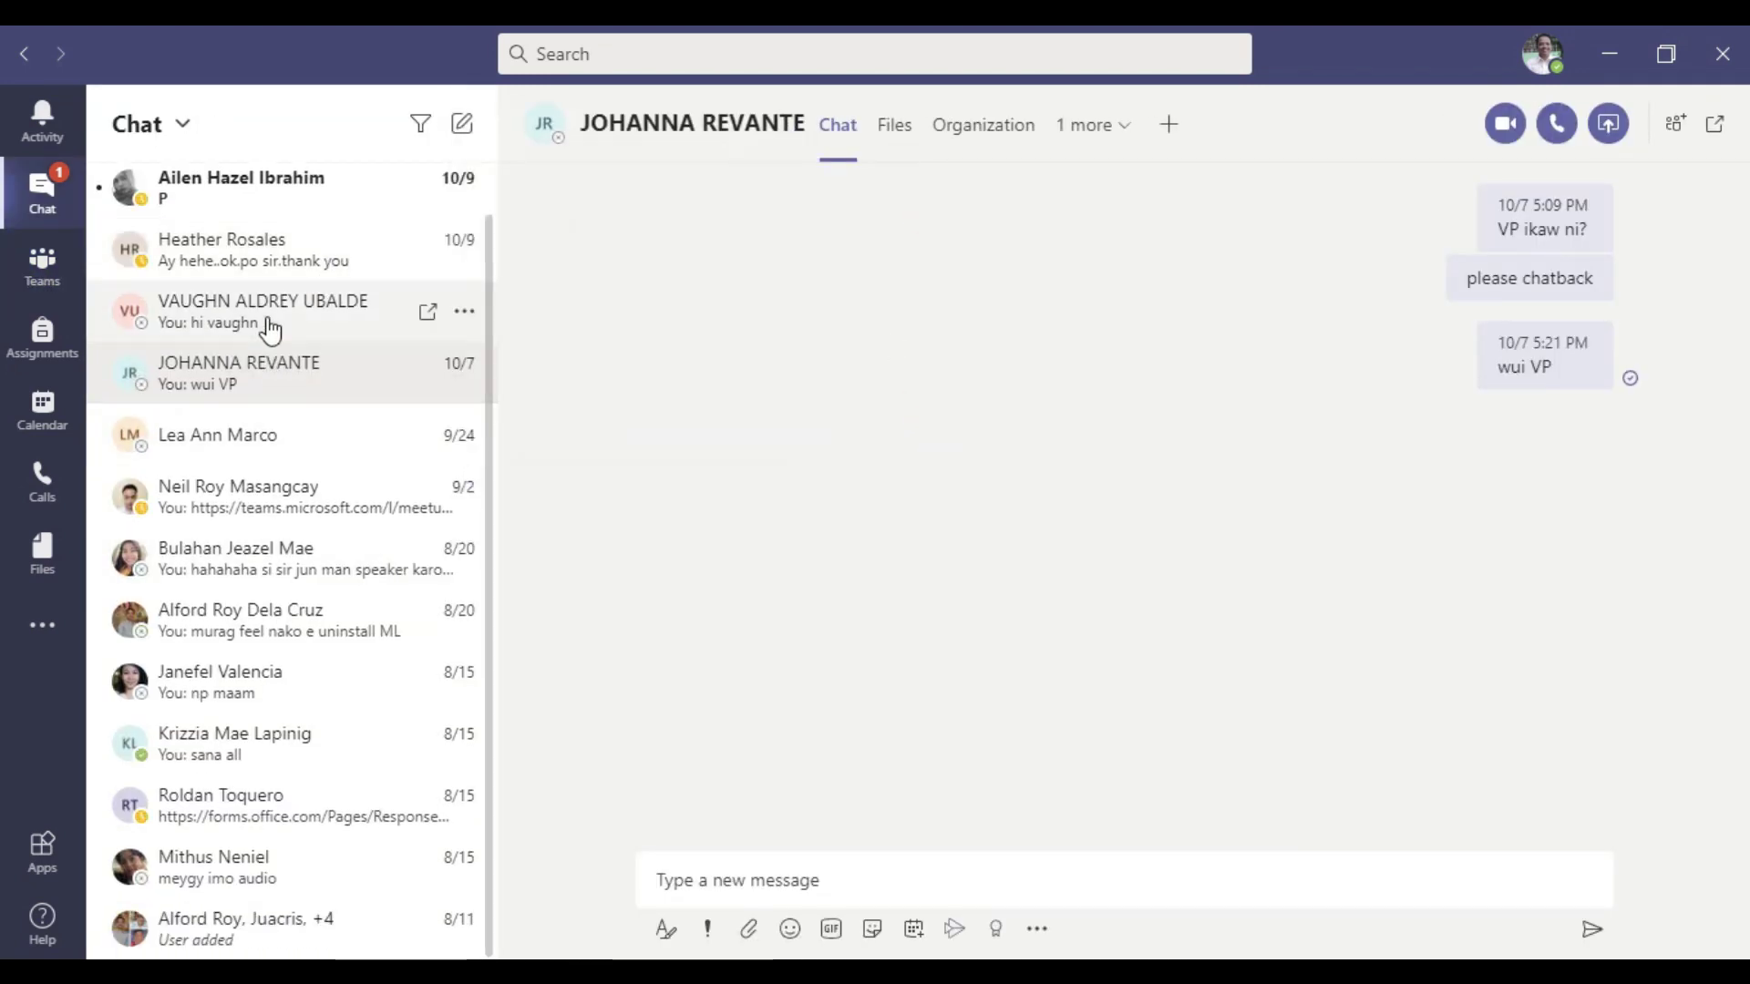
# Look through three different conversations in the chat list
pyautogui.click(270, 329)
pyautogui.click(273, 743)
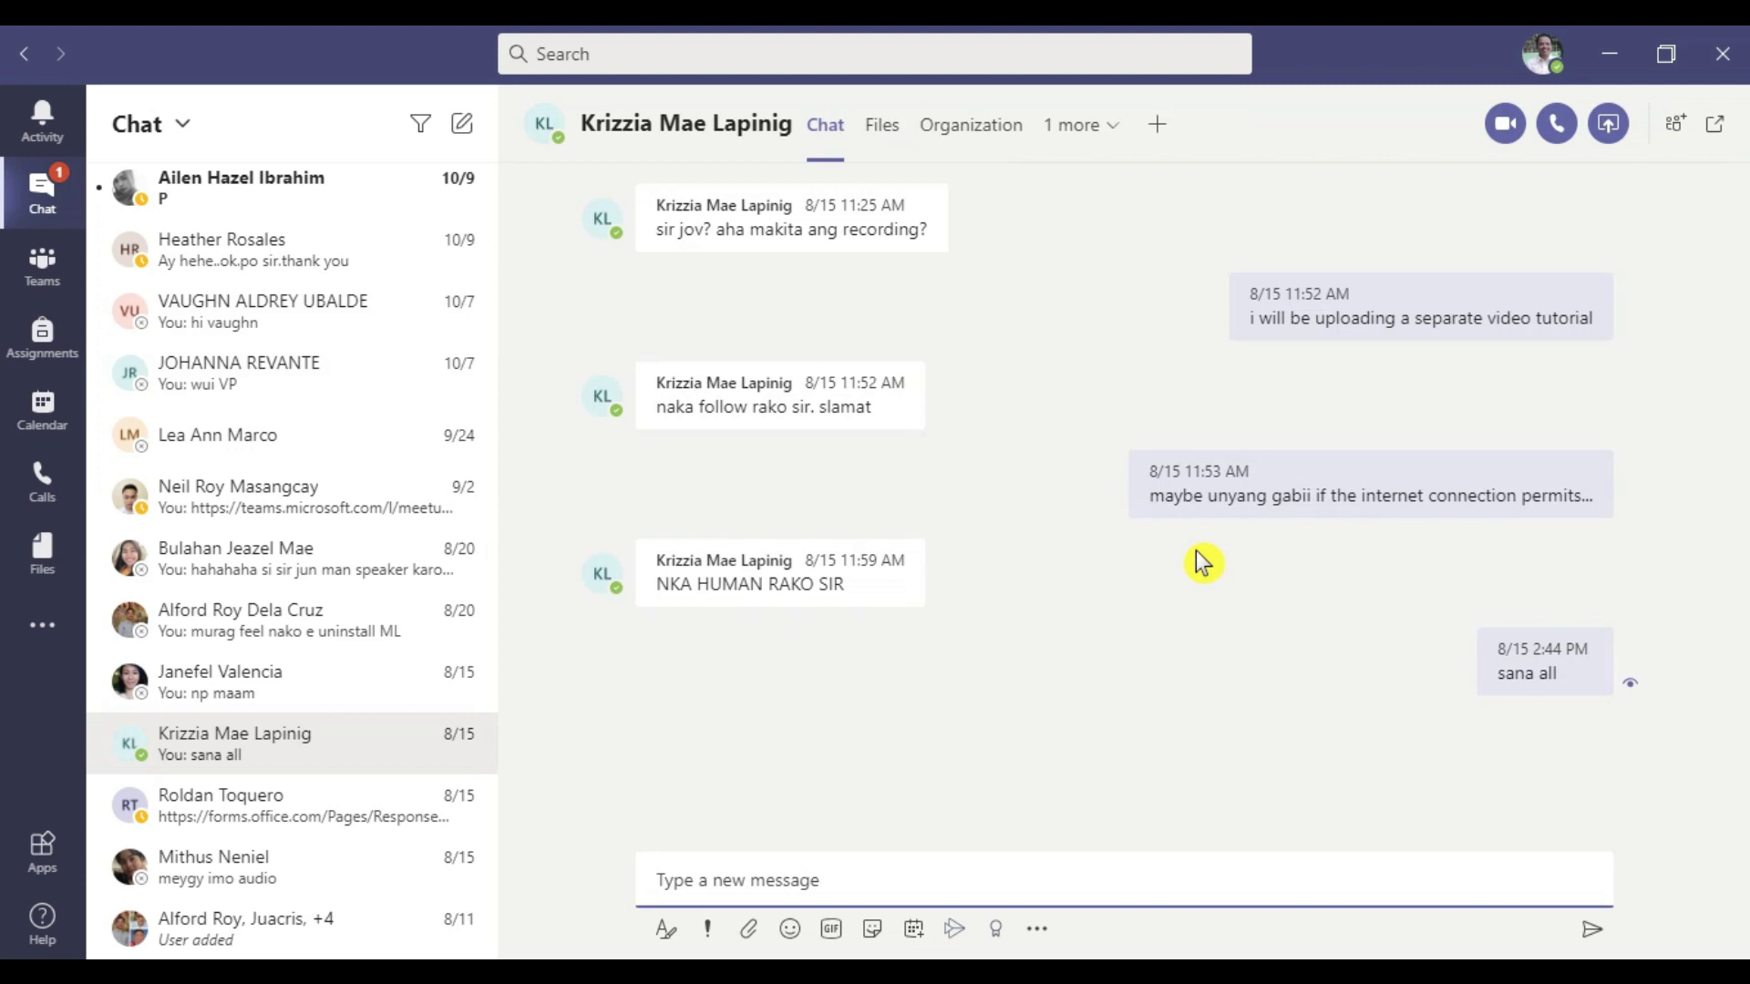
pyautogui.click(351, 820)
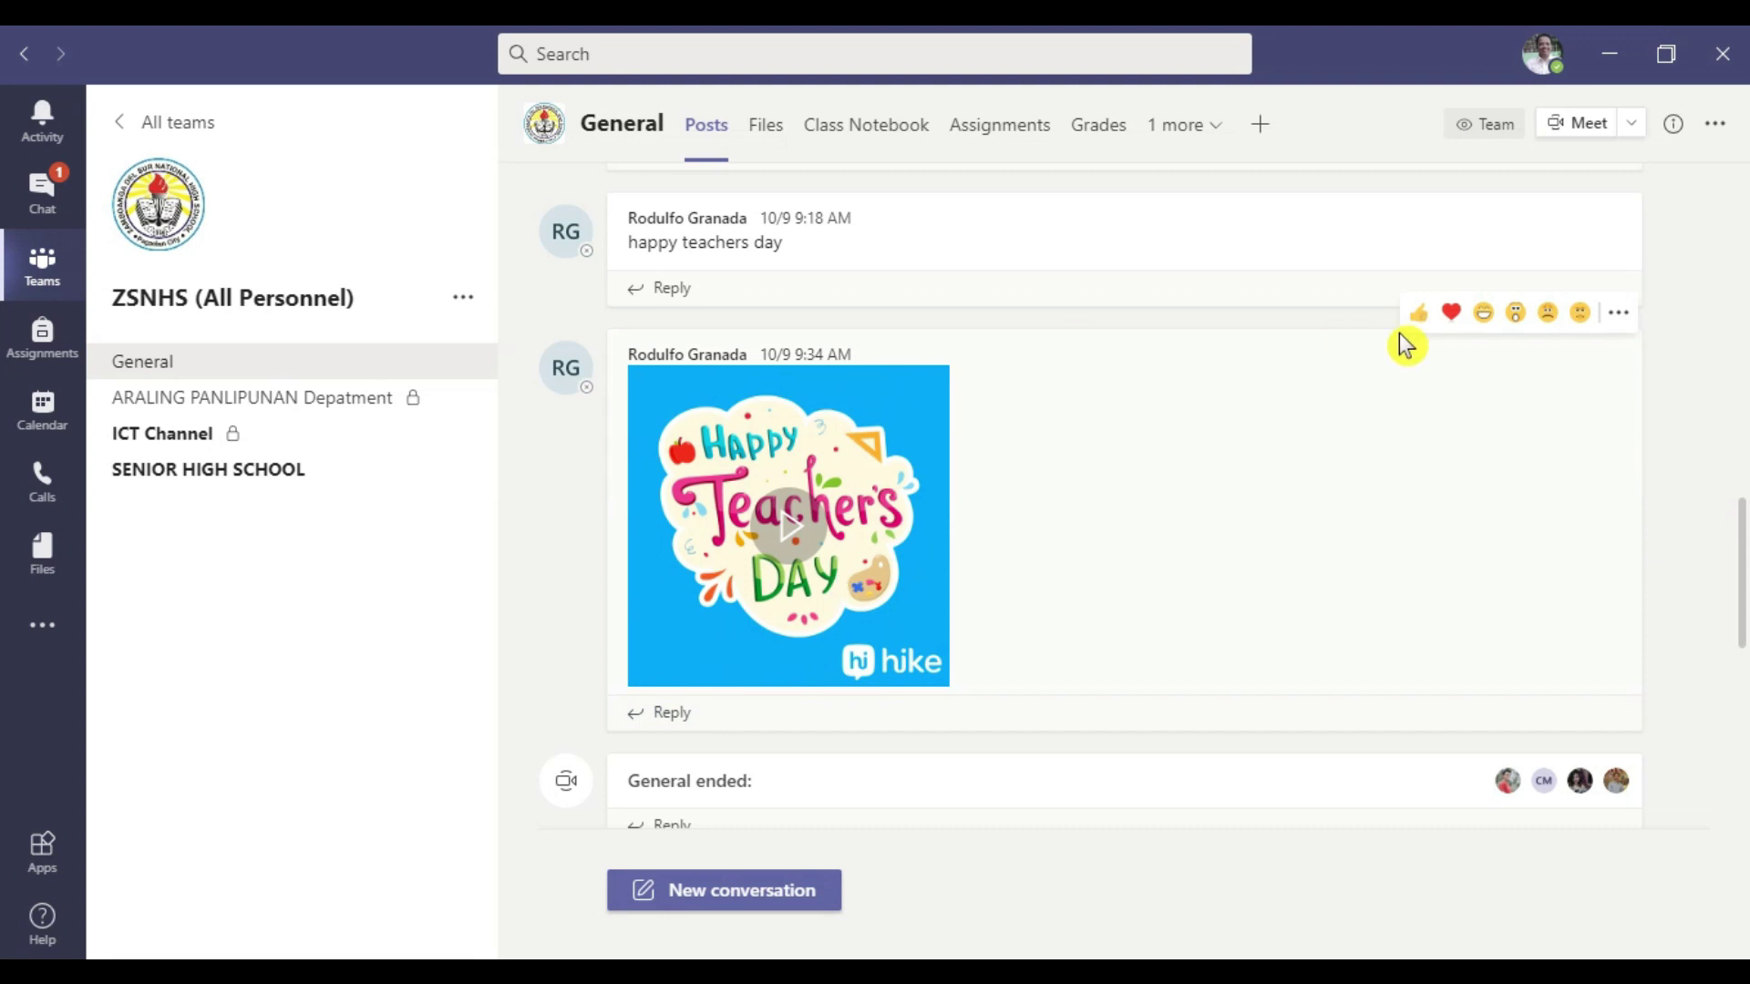
# React with a heart to the Happy Teacher's Day image post and with a thumbs-up to the "happy teachers day" post
pyautogui.click(1450, 311)
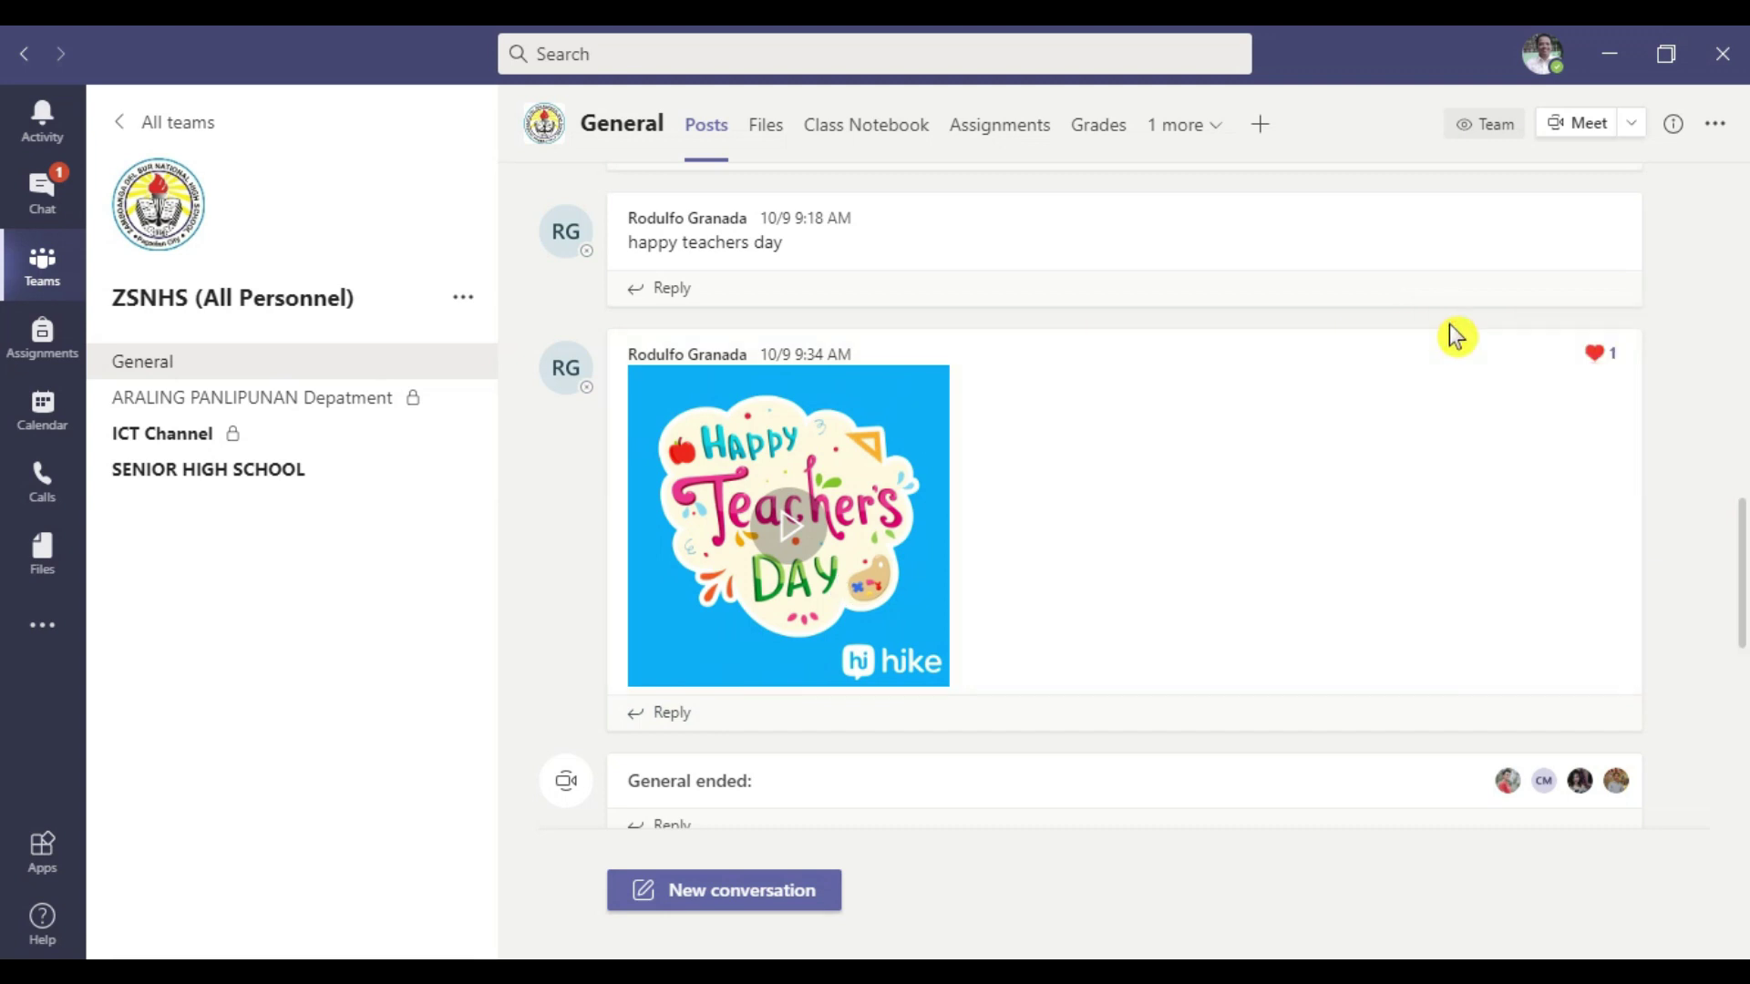
pyautogui.scroll(3, 1267, 437)
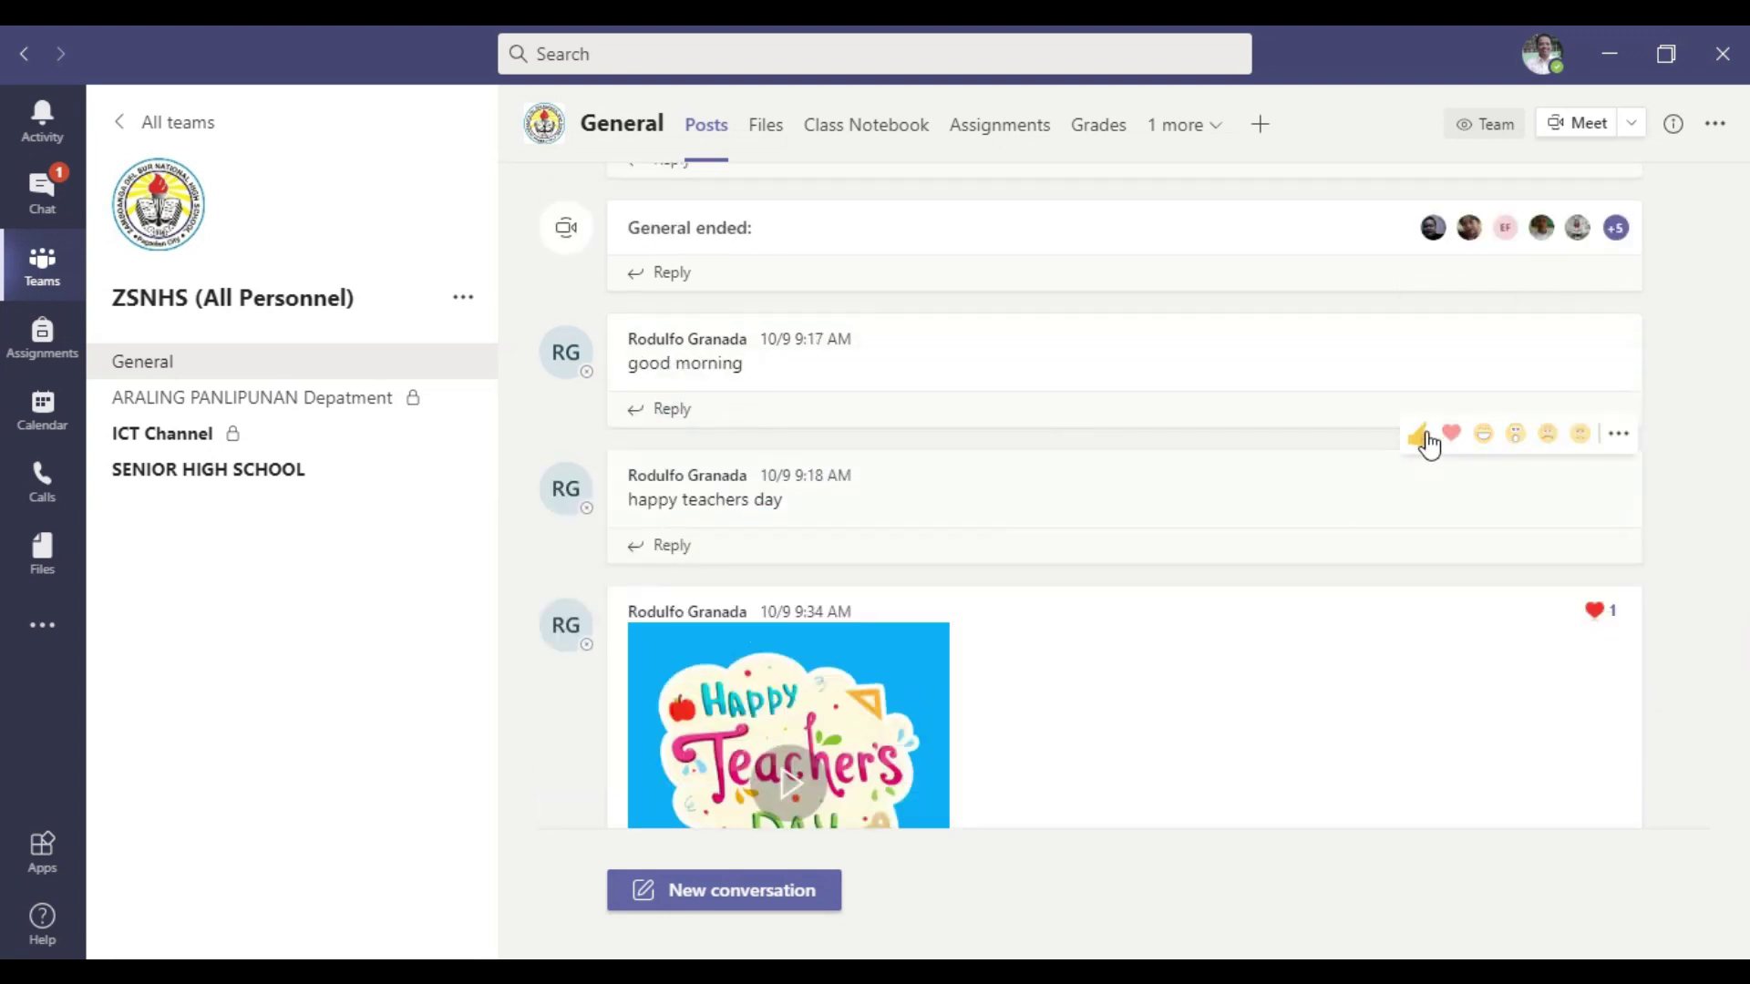
pyautogui.click(1428, 443)
# Reply to the "happy teachers day" post with a "likewise" message addressed to its sender
pyautogui.click(691, 547)
pyautogui.write('lik')
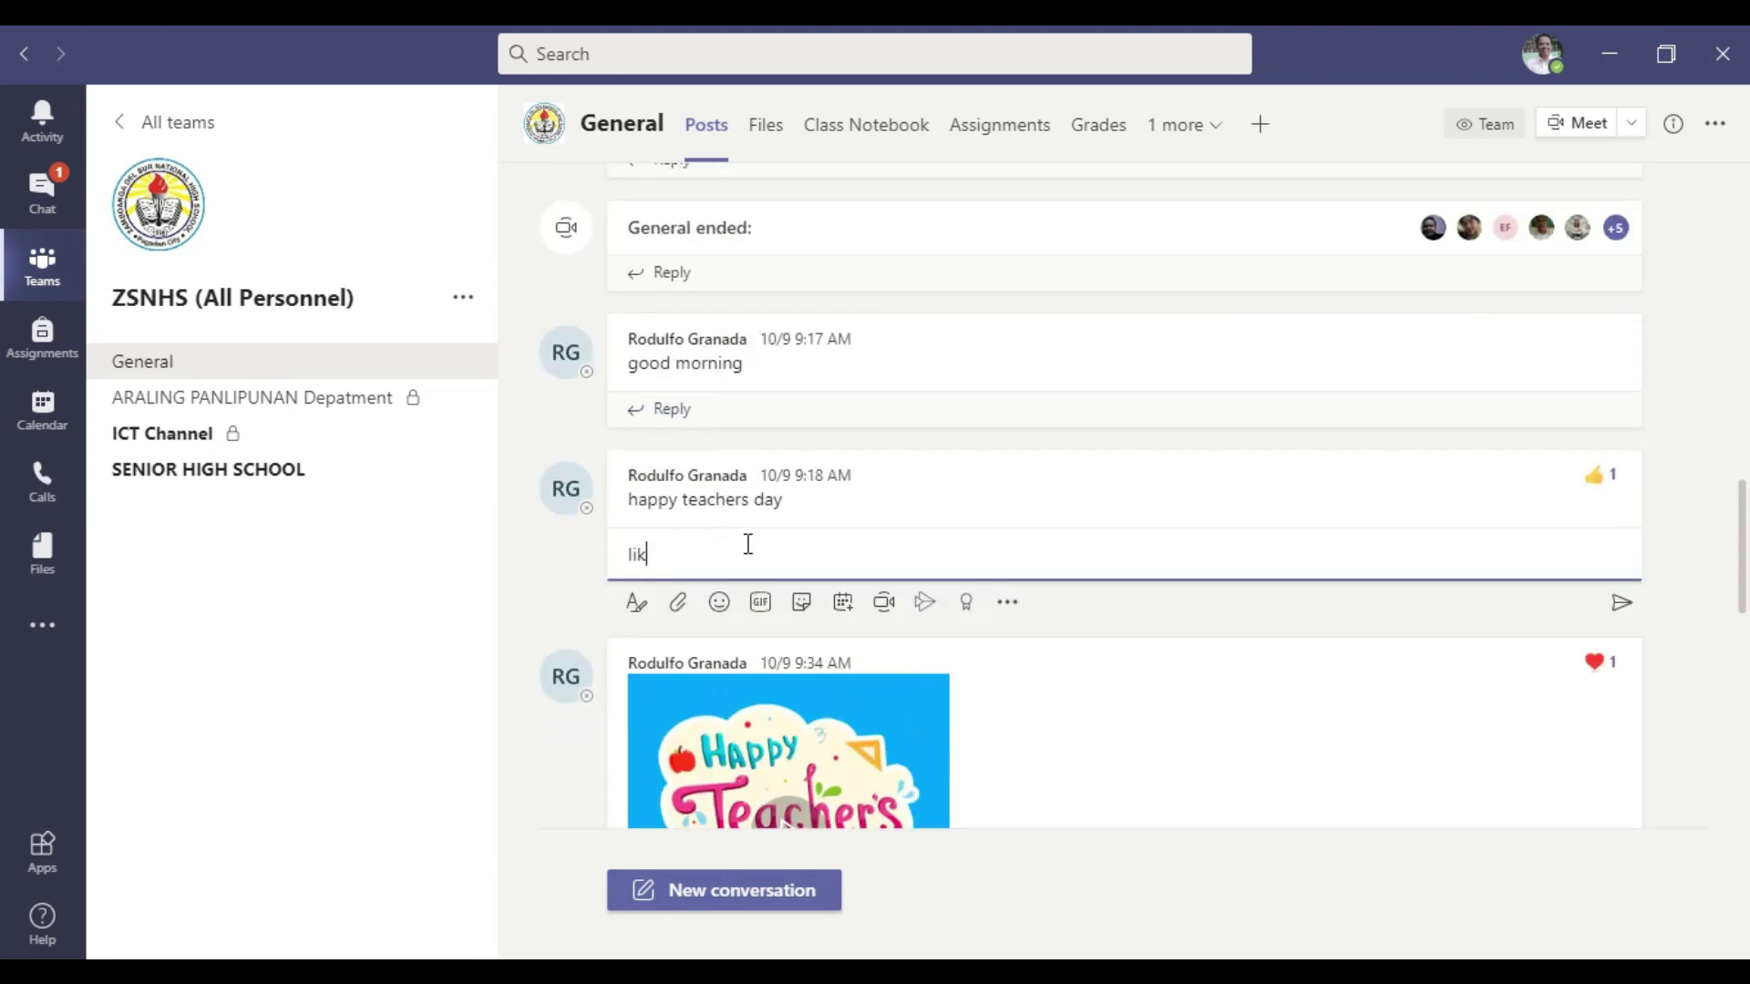
pyautogui.write('ewise sir bong')
pyautogui.press('Return')
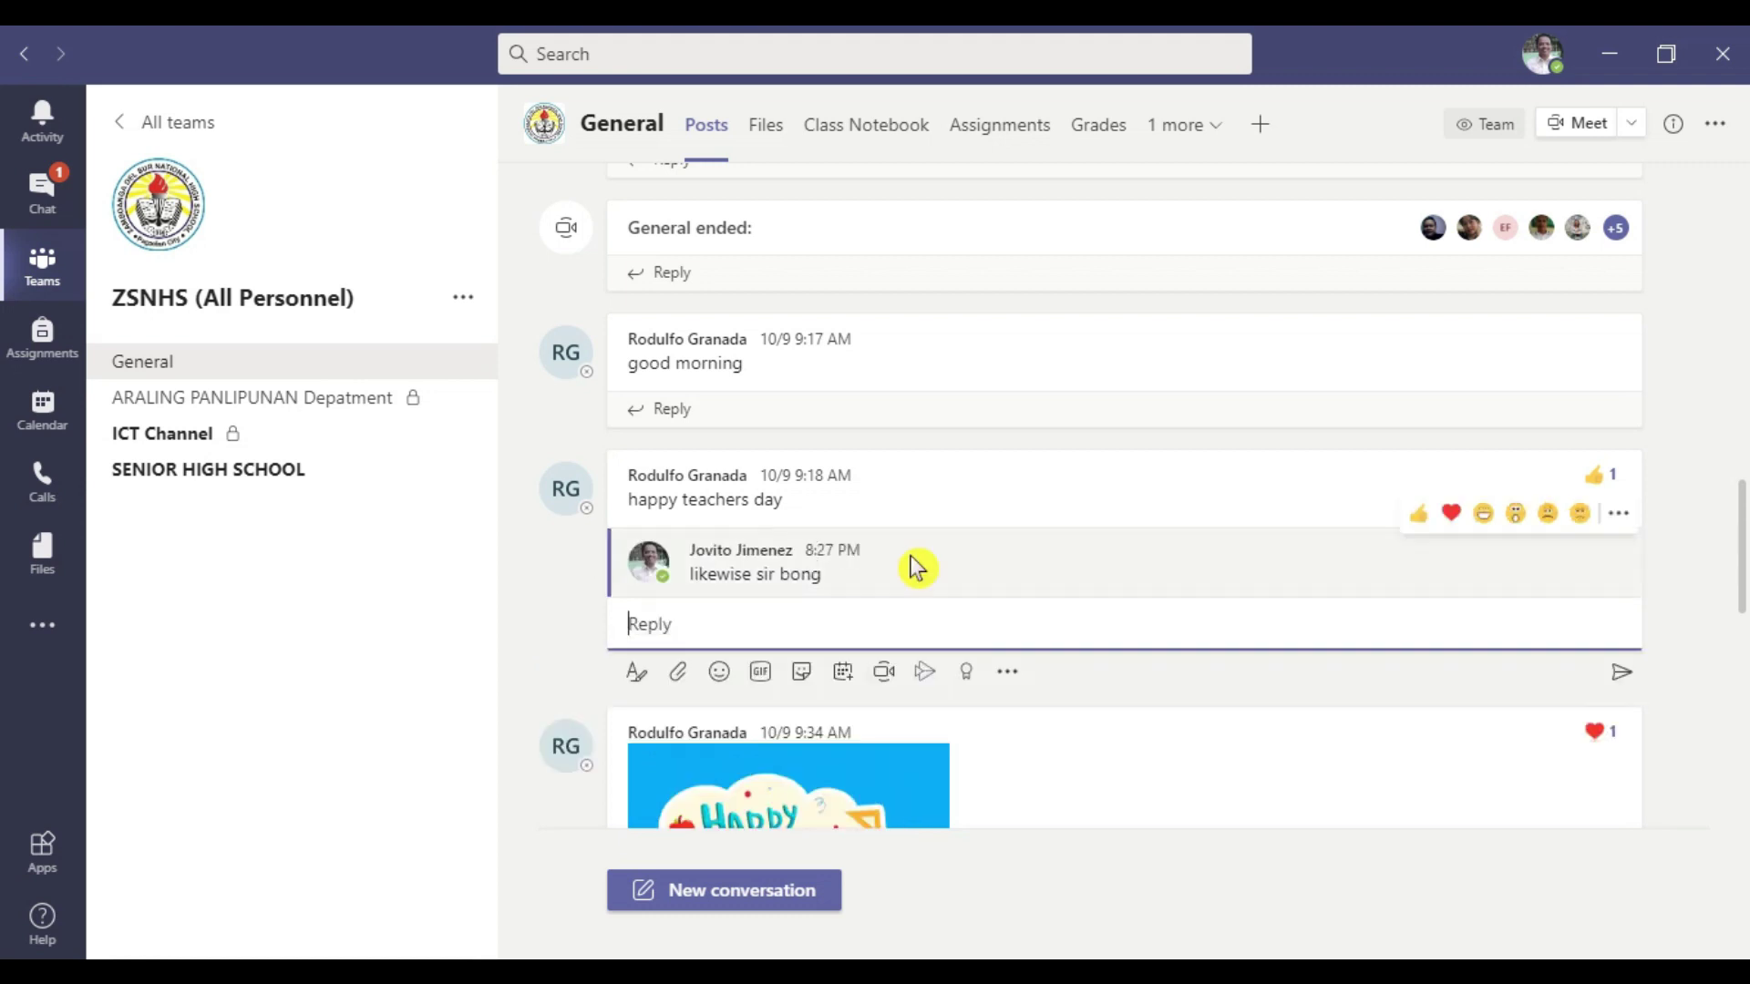
# Look back through the channel posts, return to the teams list and hang up the outgoing call
pyautogui.scroll(10, 1269, 702)
pyautogui.click(53, 285)
pyautogui.scroll(-2, 754, 847)
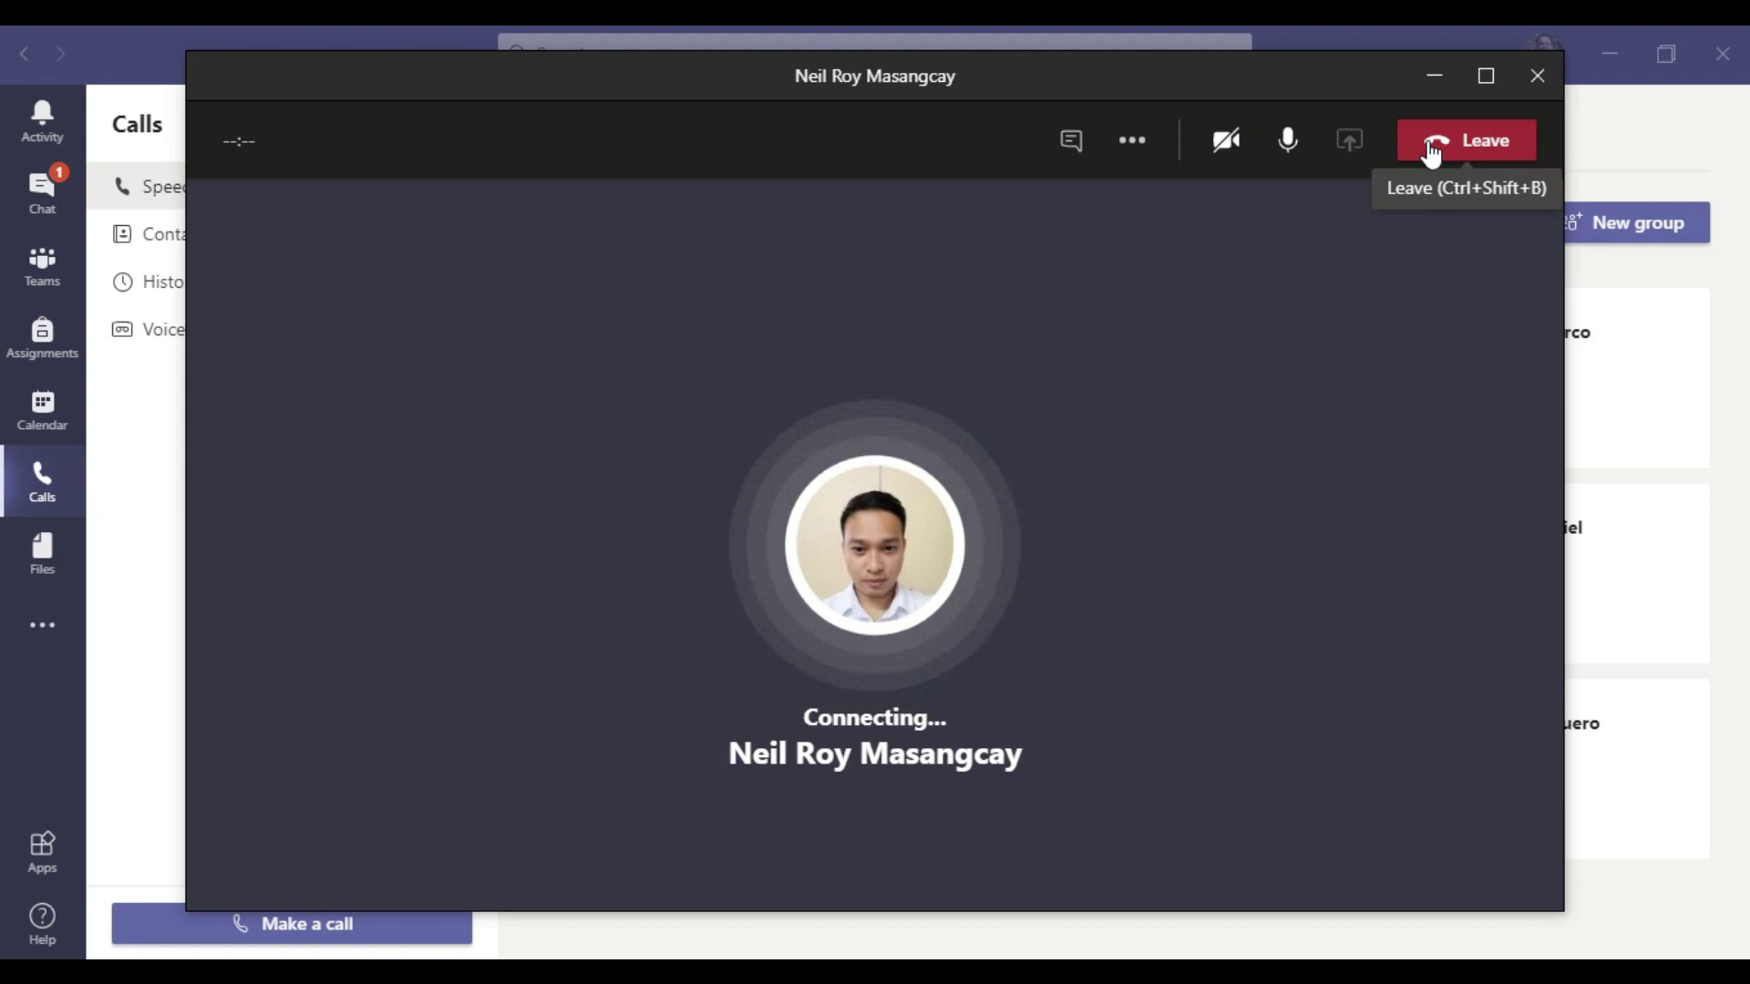
pyautogui.click(1432, 146)
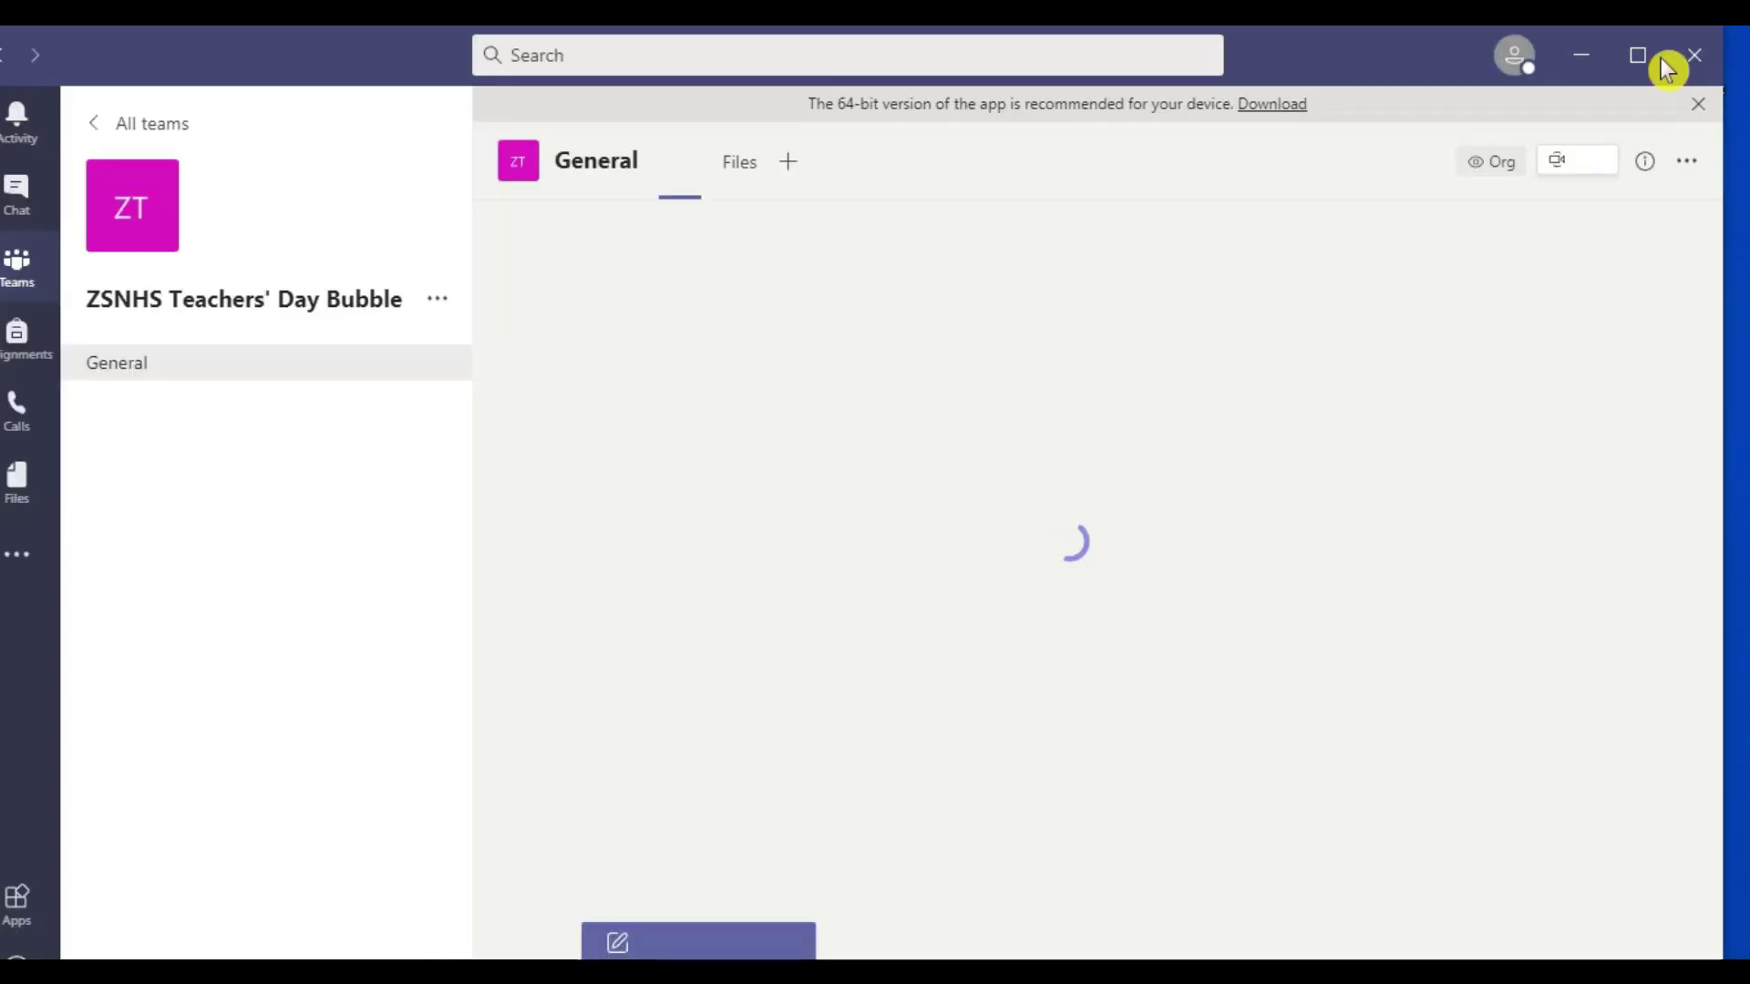
# Maximize the Teams window and go from the ZSNHS Teachers' Day Bubble team to the overview of all teams
pyautogui.click(1658, 57)
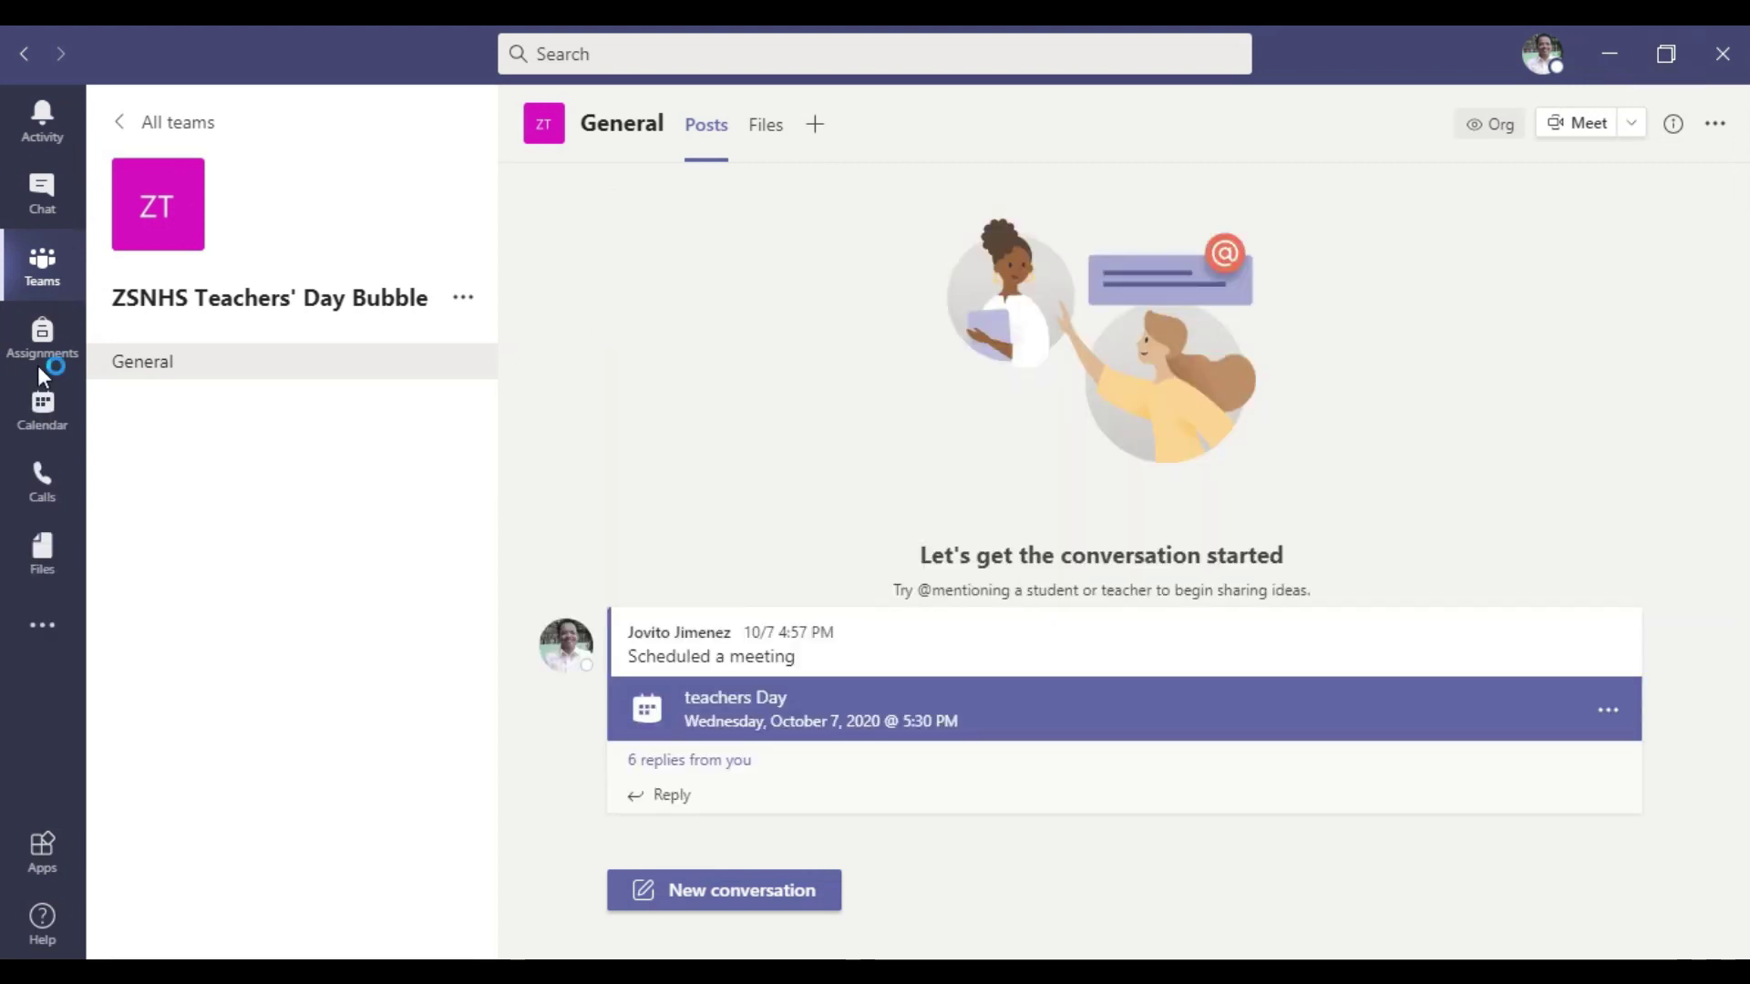
pyautogui.click(42, 264)
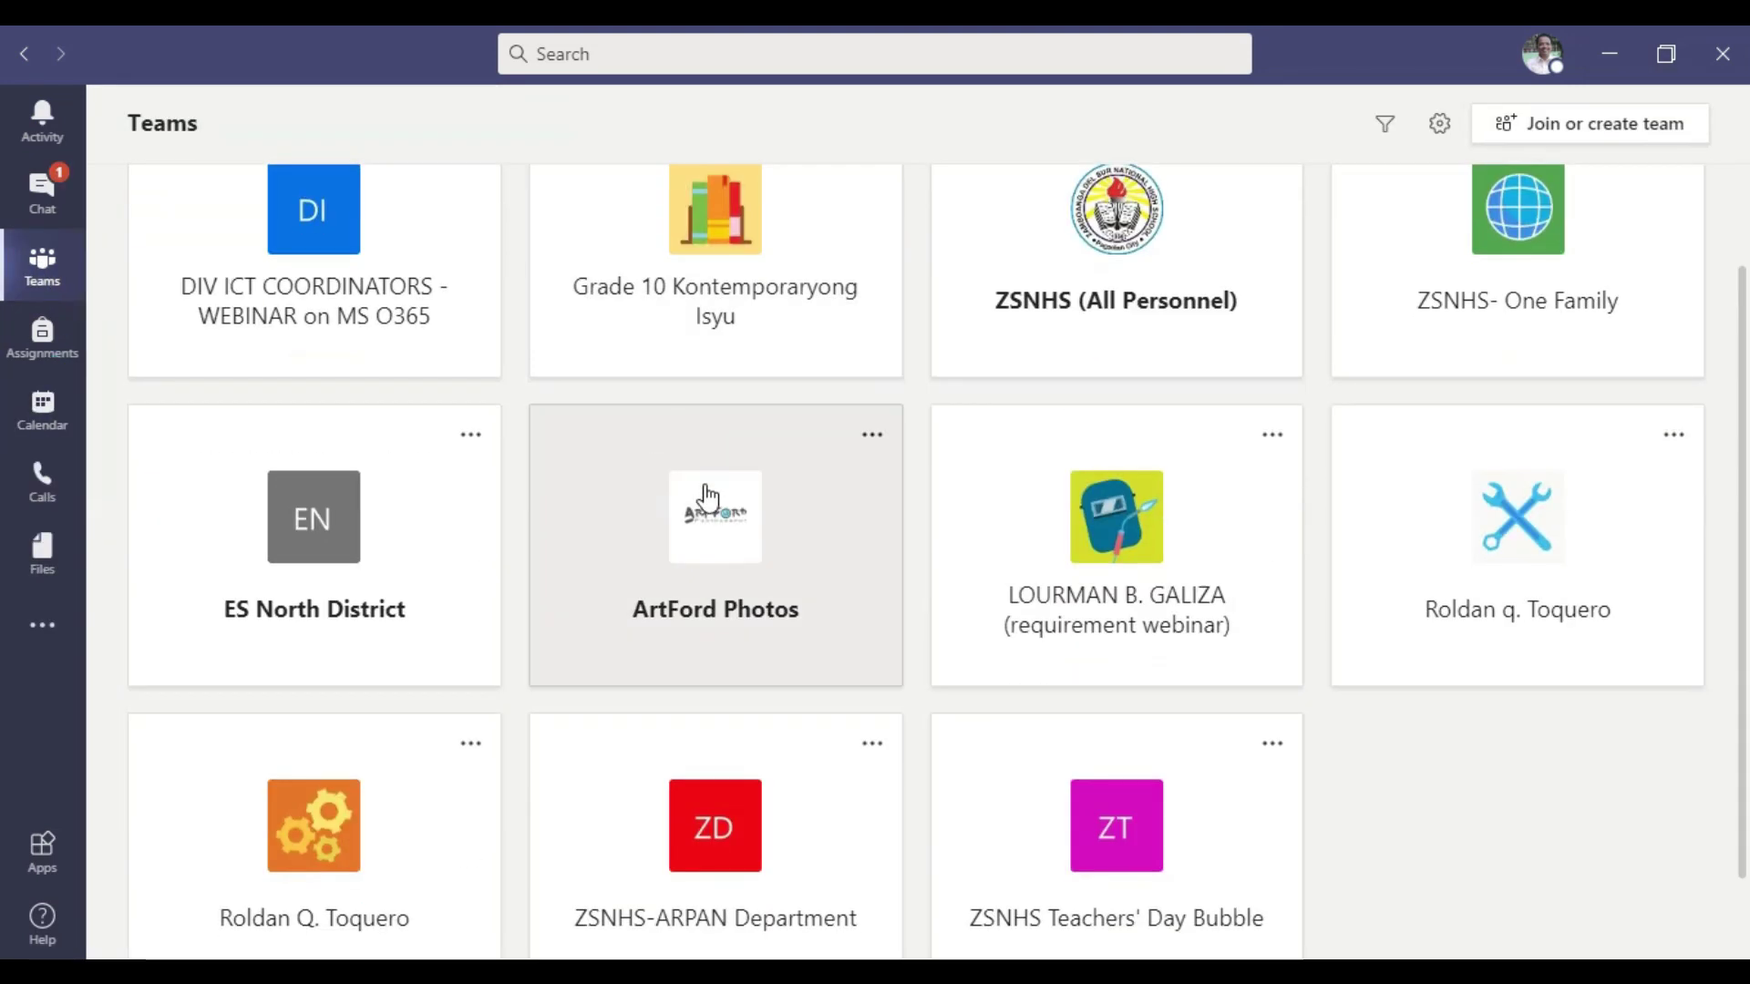
# Check the activity feed again and open the General channel of the ZSNHS (All Personnel) team
pyautogui.click(44, 128)
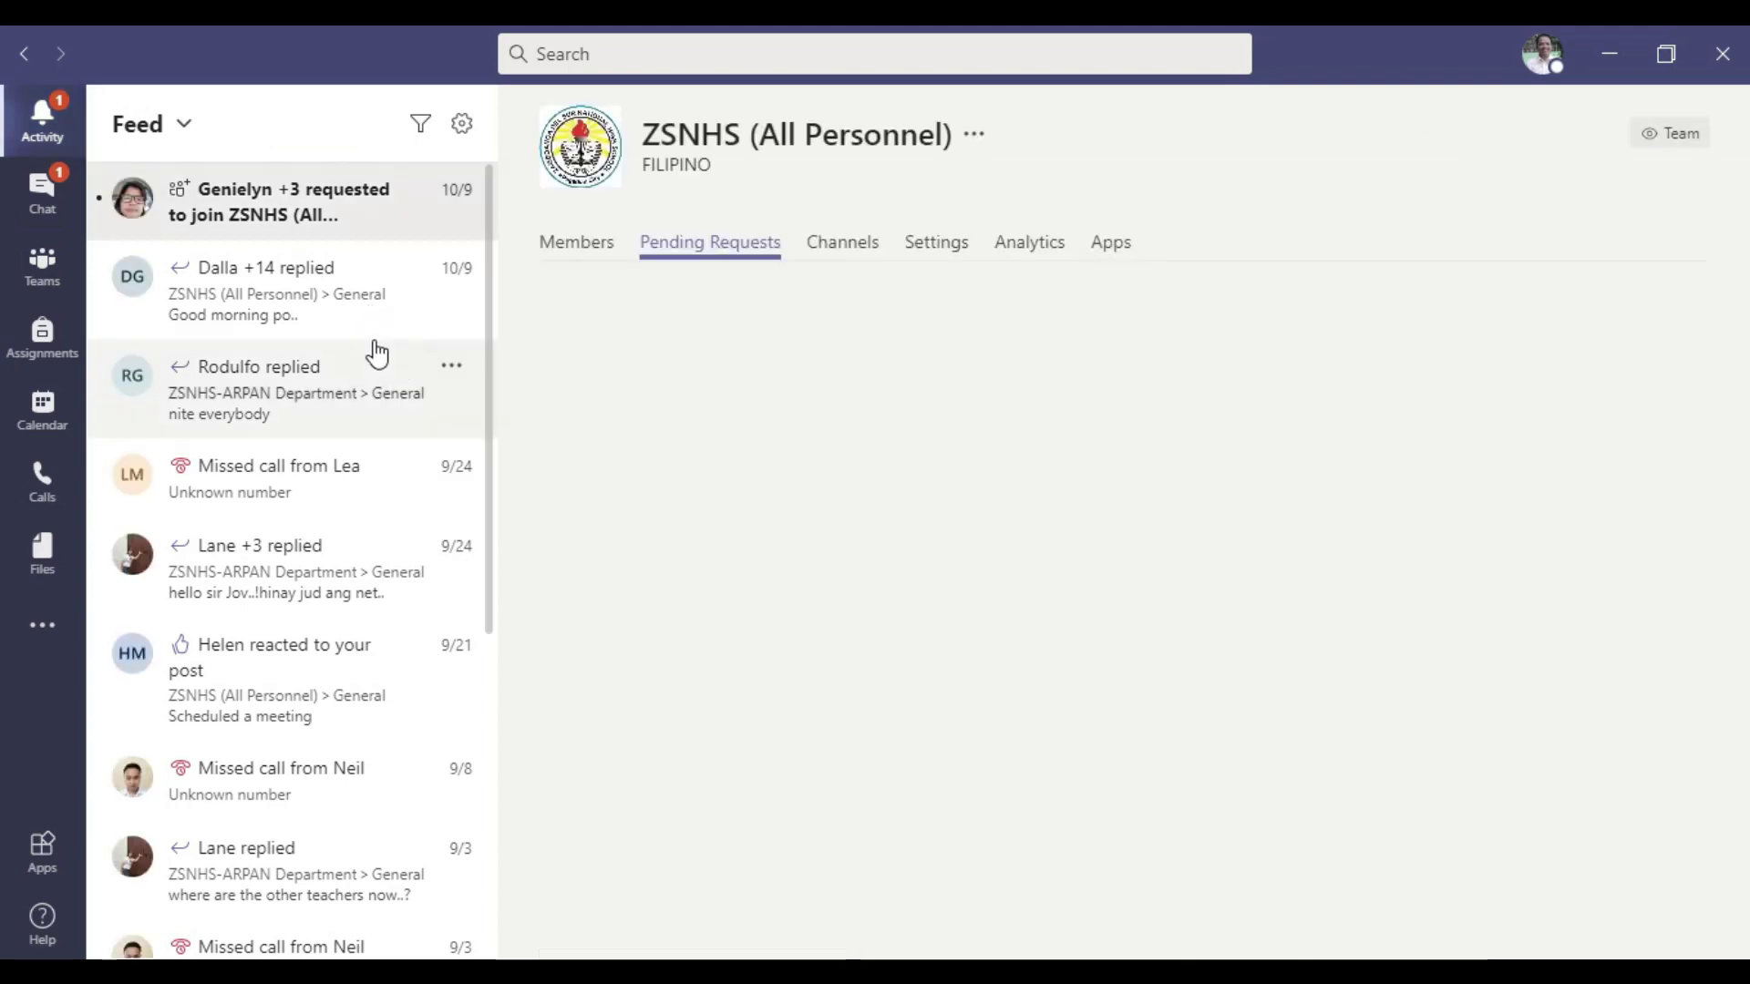
pyautogui.moveTo(492, 383); pyautogui.dragTo(517, 198)
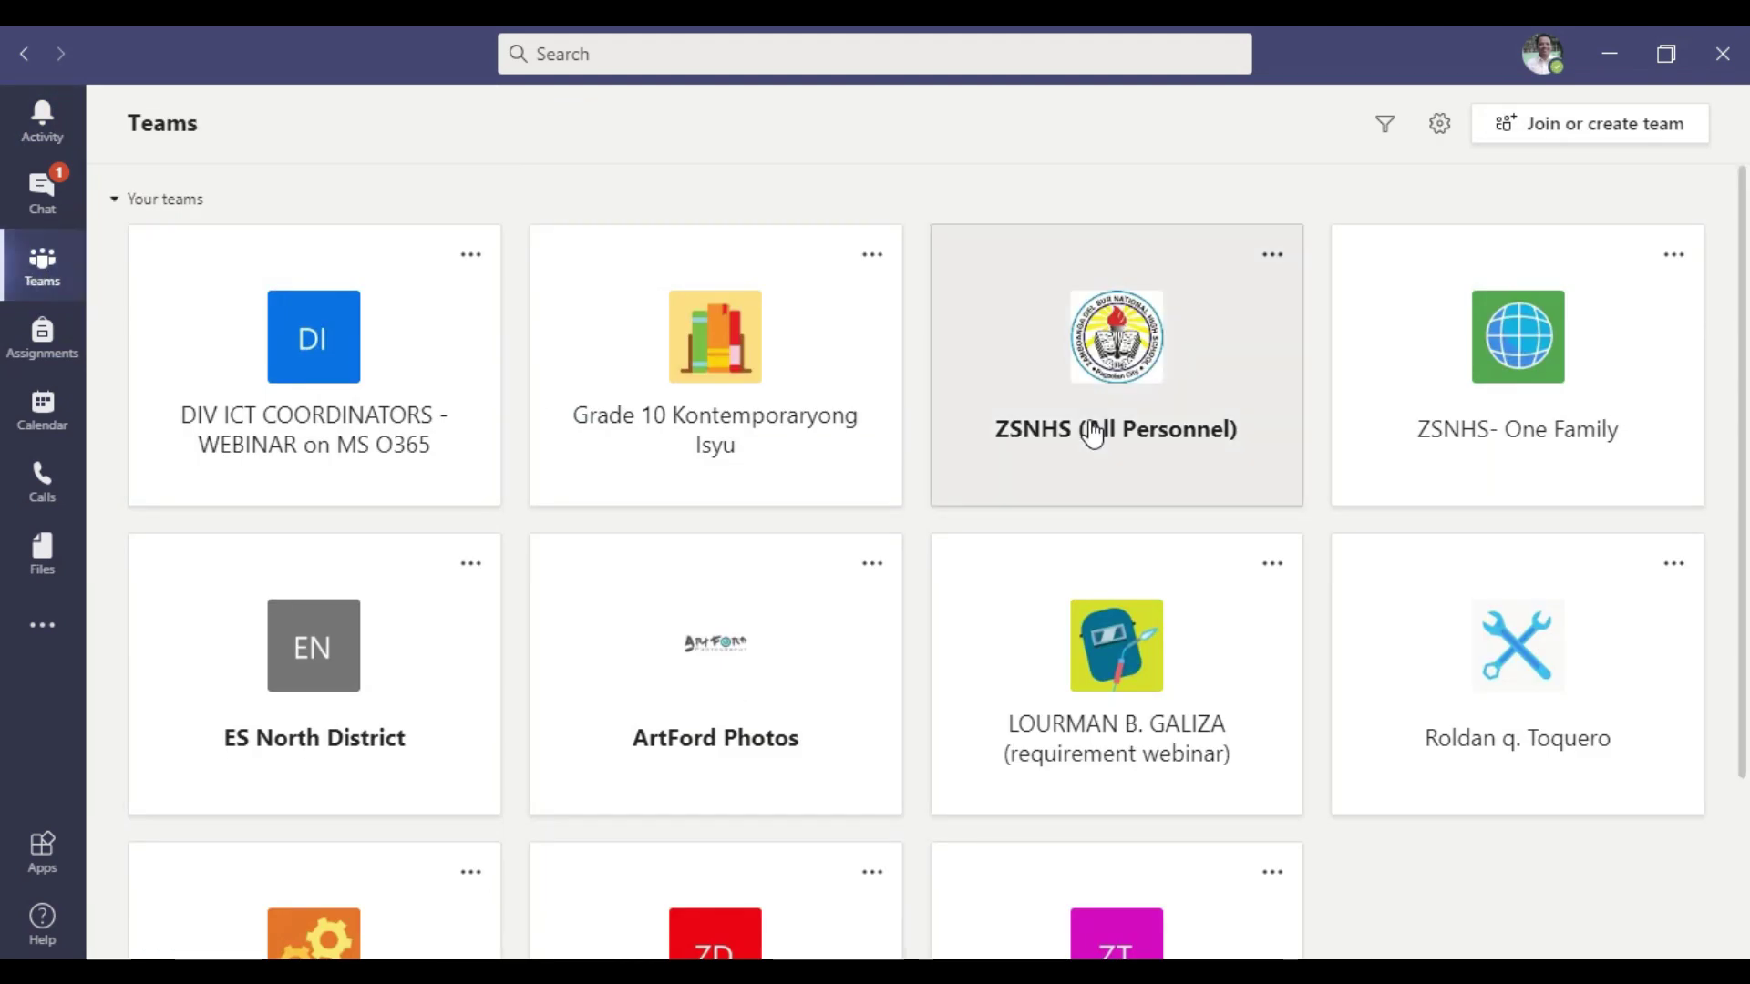
pyautogui.click(1101, 432)
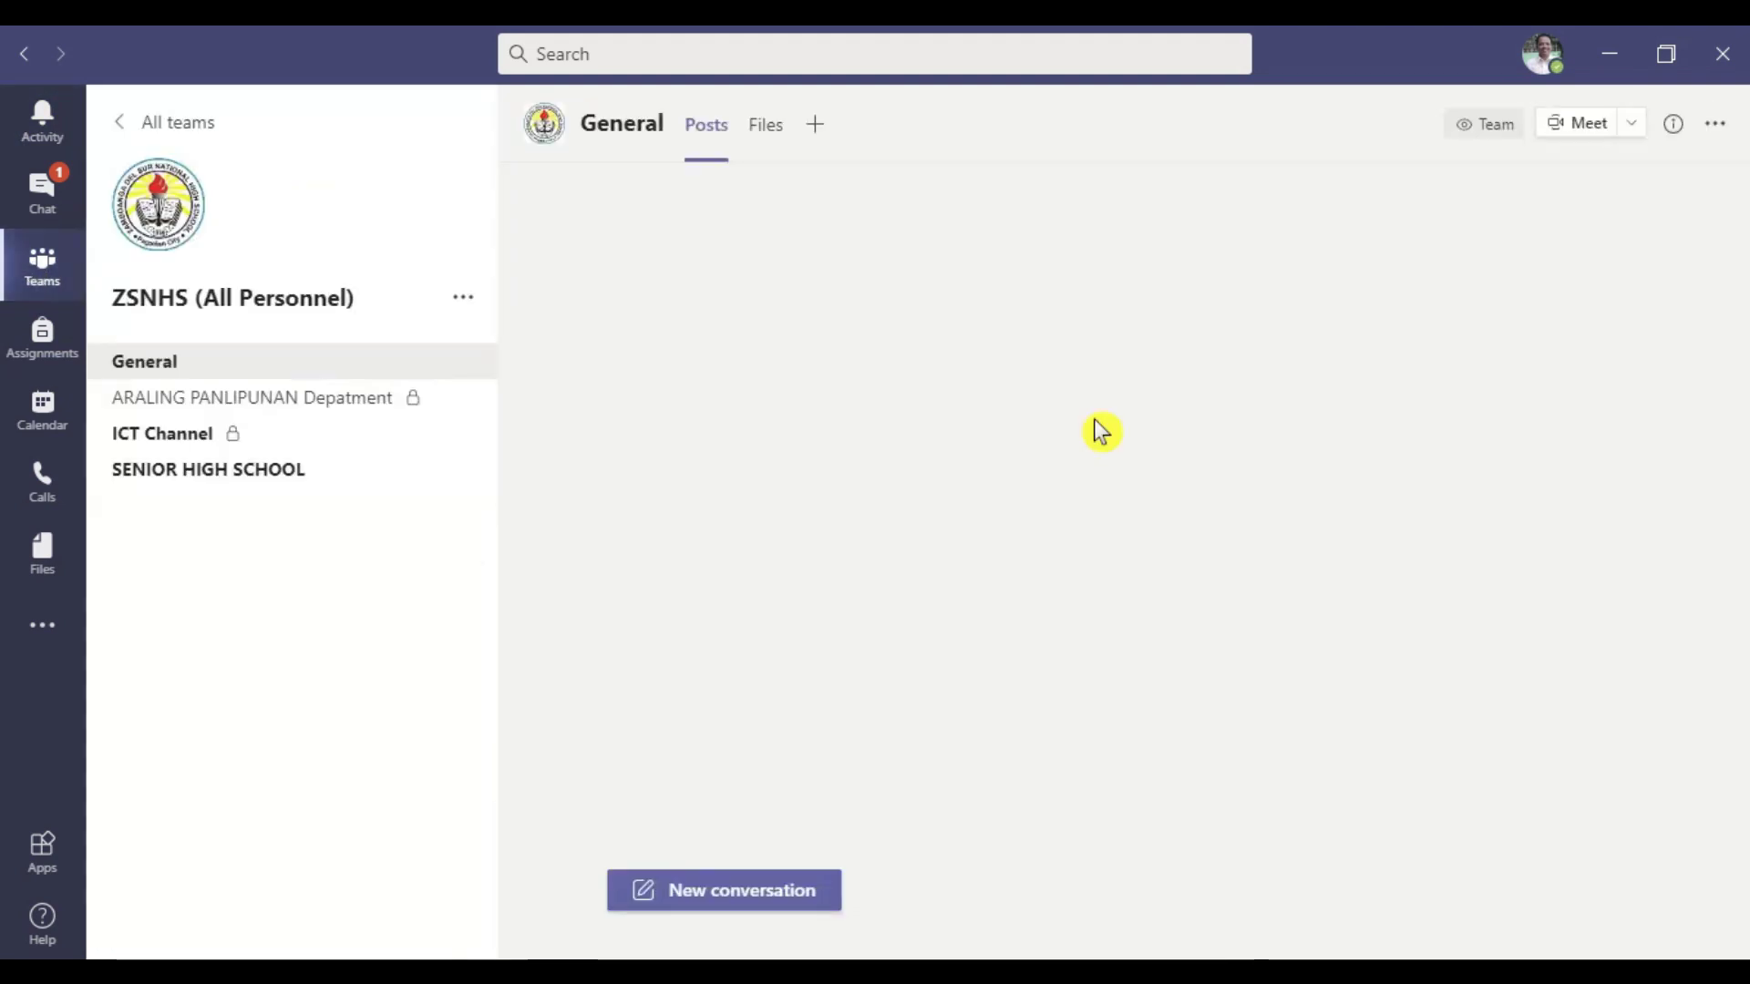